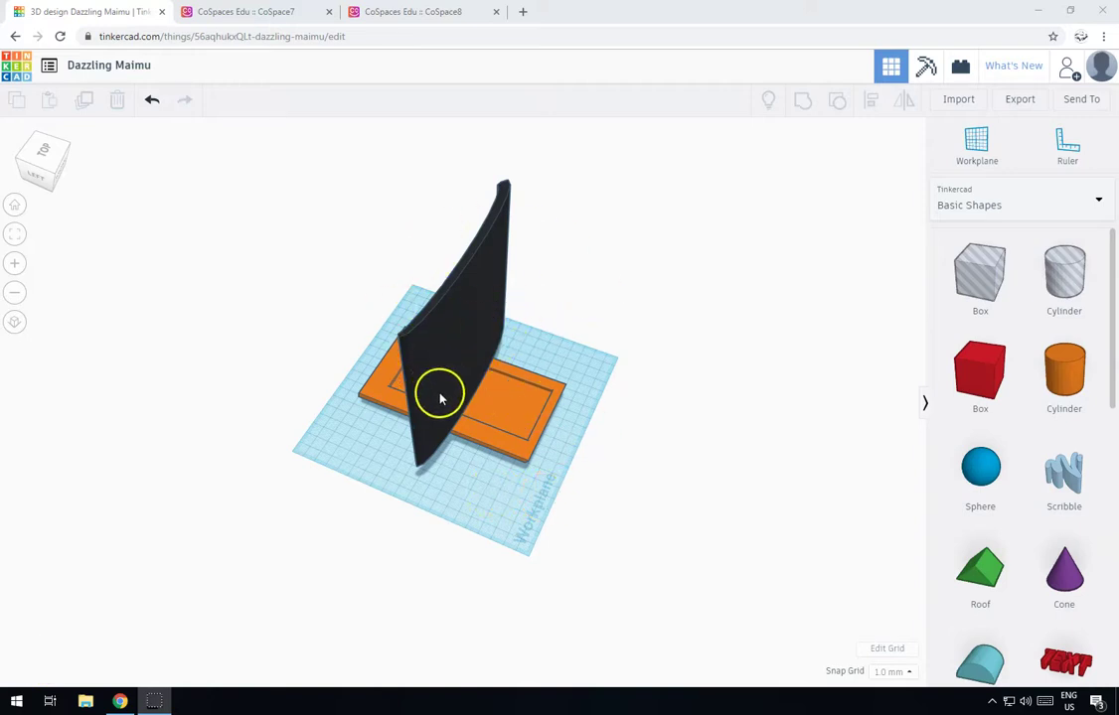
- Examine the black-sailed boat in the running CoSpace7 scene and return to the Tinkercad design
left_click(266, 10)
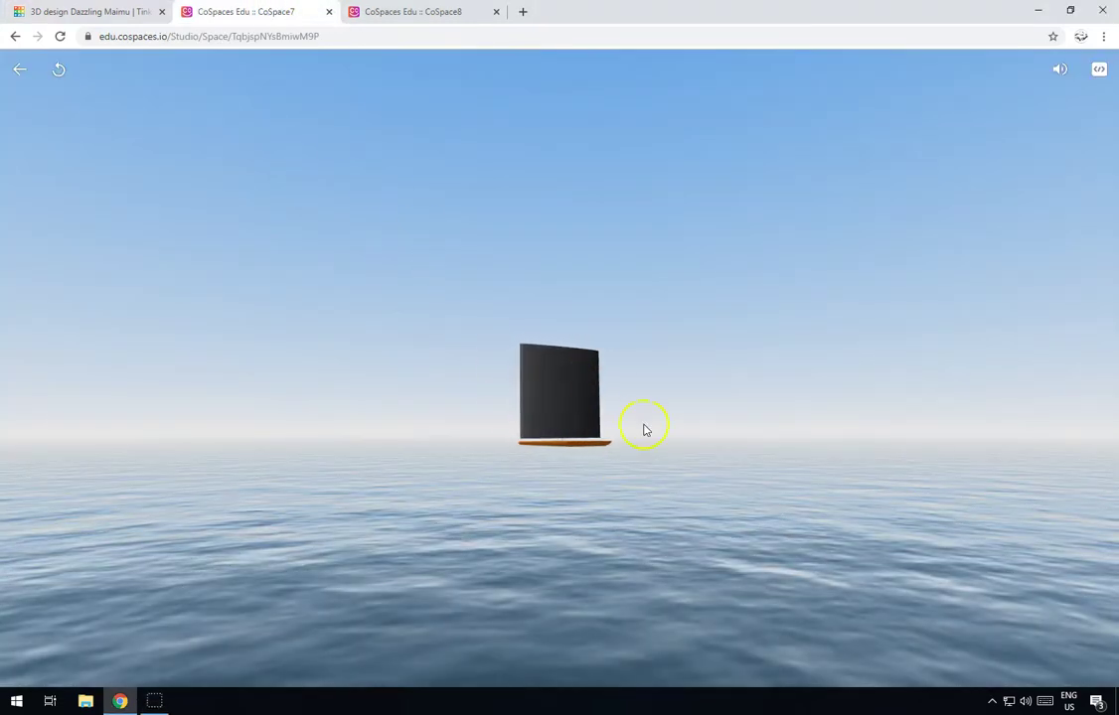
mouse_move(320, 437)
left_mouse_down()
mouse_move(320, 462)
mouse_move(362, 458)
mouse_move(305, 432)
mouse_move(324, 444)
left_mouse_up()
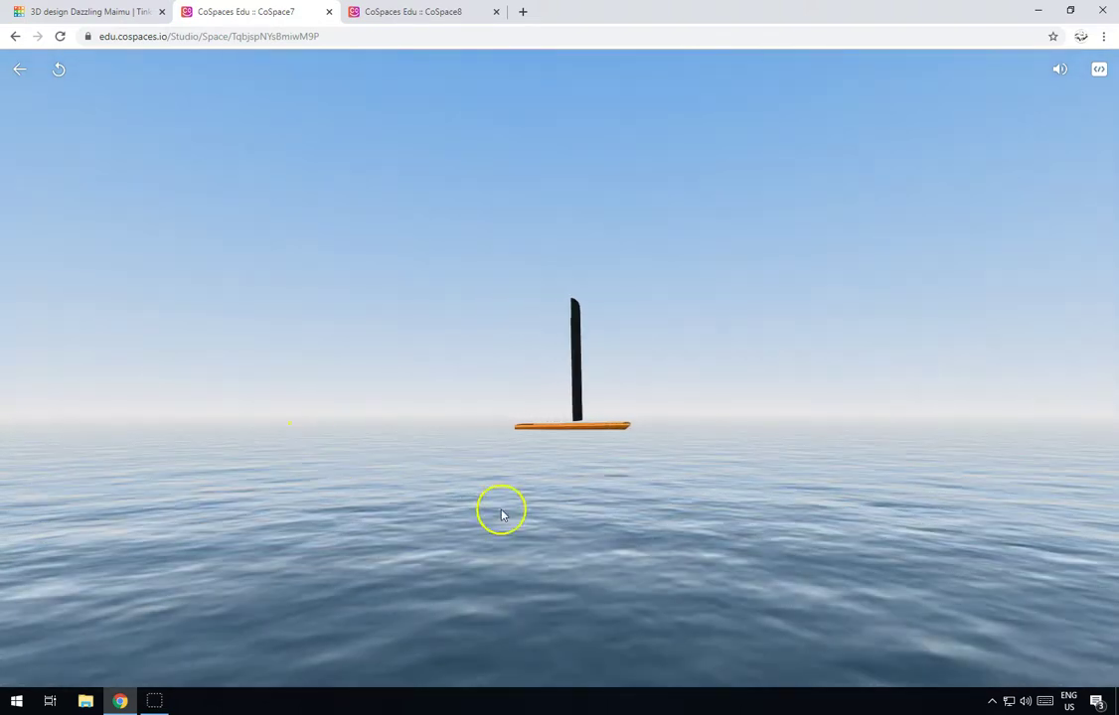
left_click(85, 10)
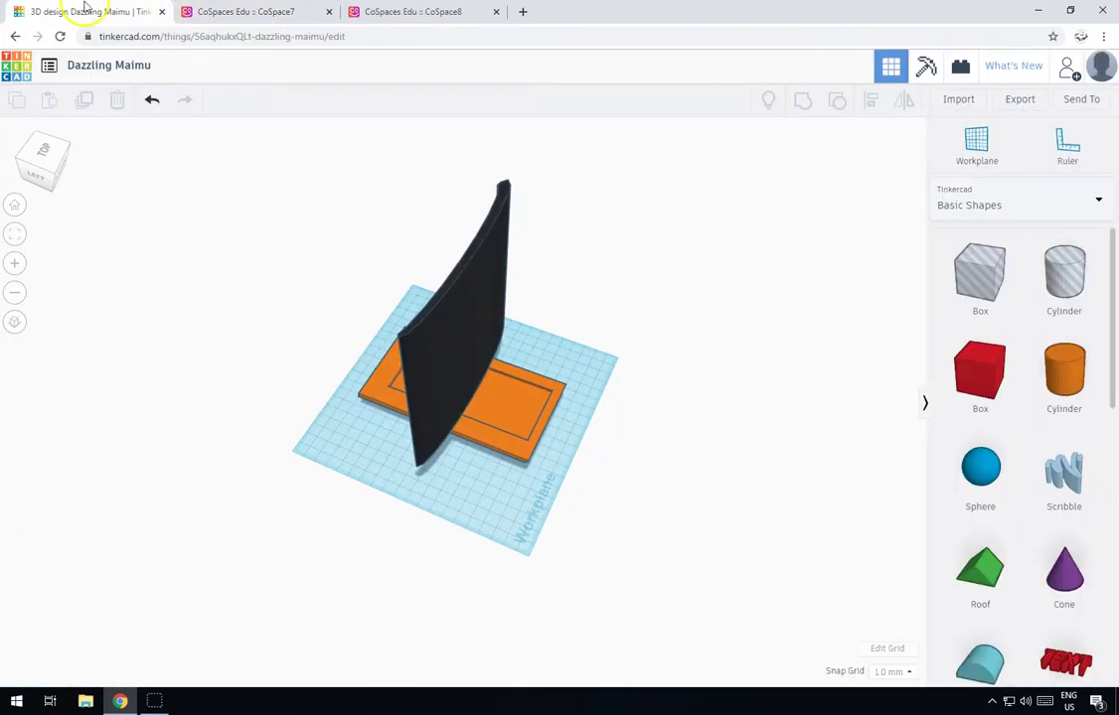
- Select all three boat shapes and rotate them together onto their side so the hull stands upright and the sail lies flat
right_click_drag(206, 428, 286, 414)
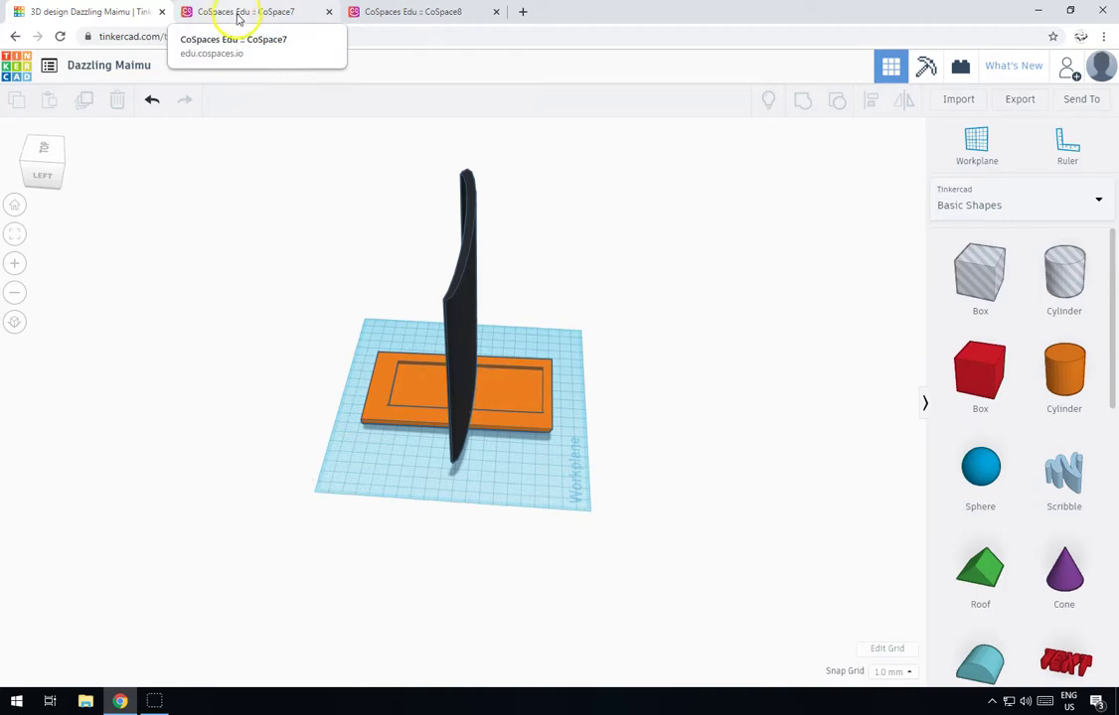
left_click_drag(278, 150, 556, 422)
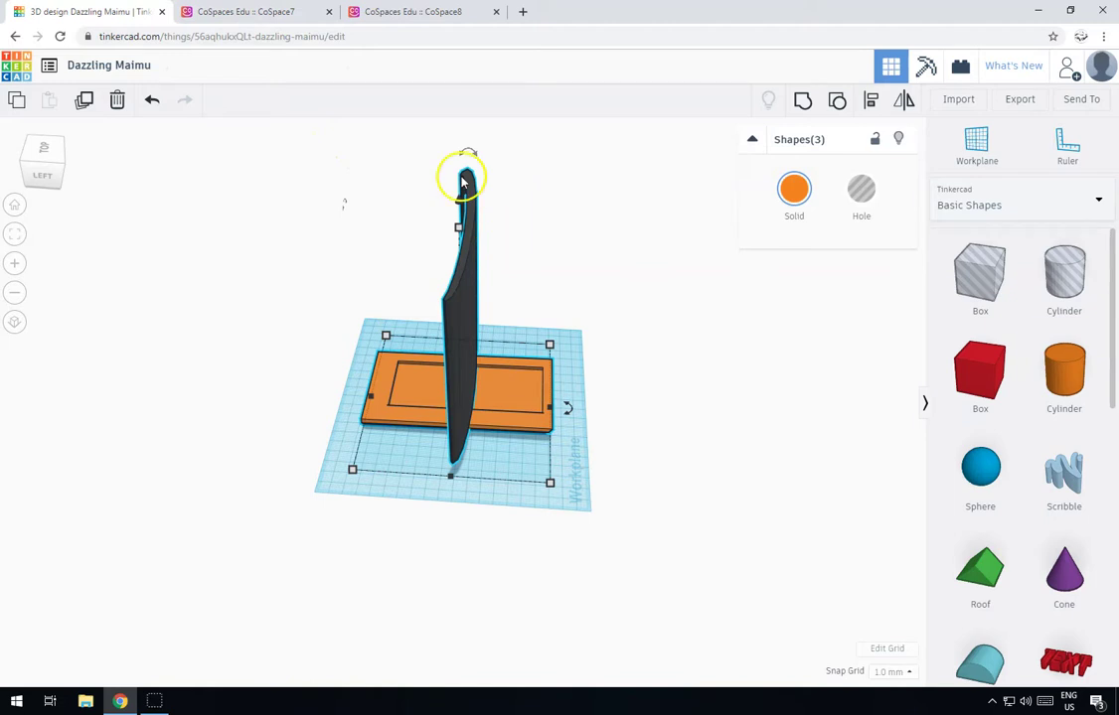
left_click_drag(469, 154, 264, 253)
left_click(244, 367)
left_click(682, 464)
right_click_drag(682, 464, 681, 493)
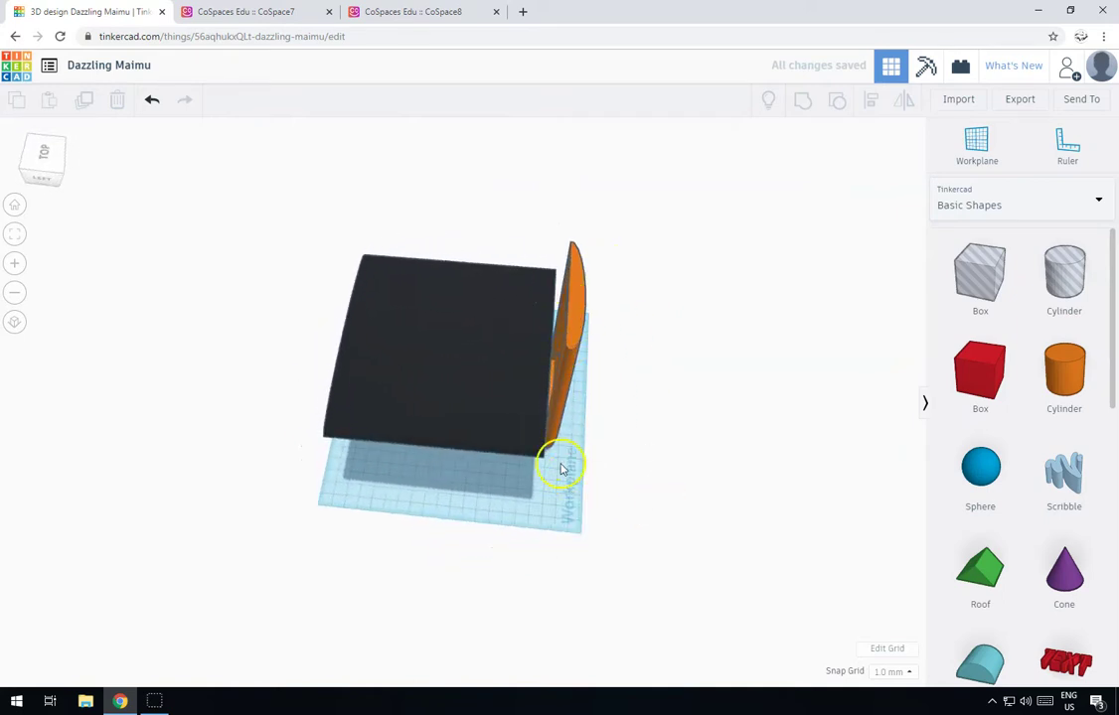
- Export everything in the rotated boat design as an OBJ file
mouse_move(571, 489)
right_mouse_down()
mouse_move(607, 455)
mouse_move(566, 493)
right_mouse_up()
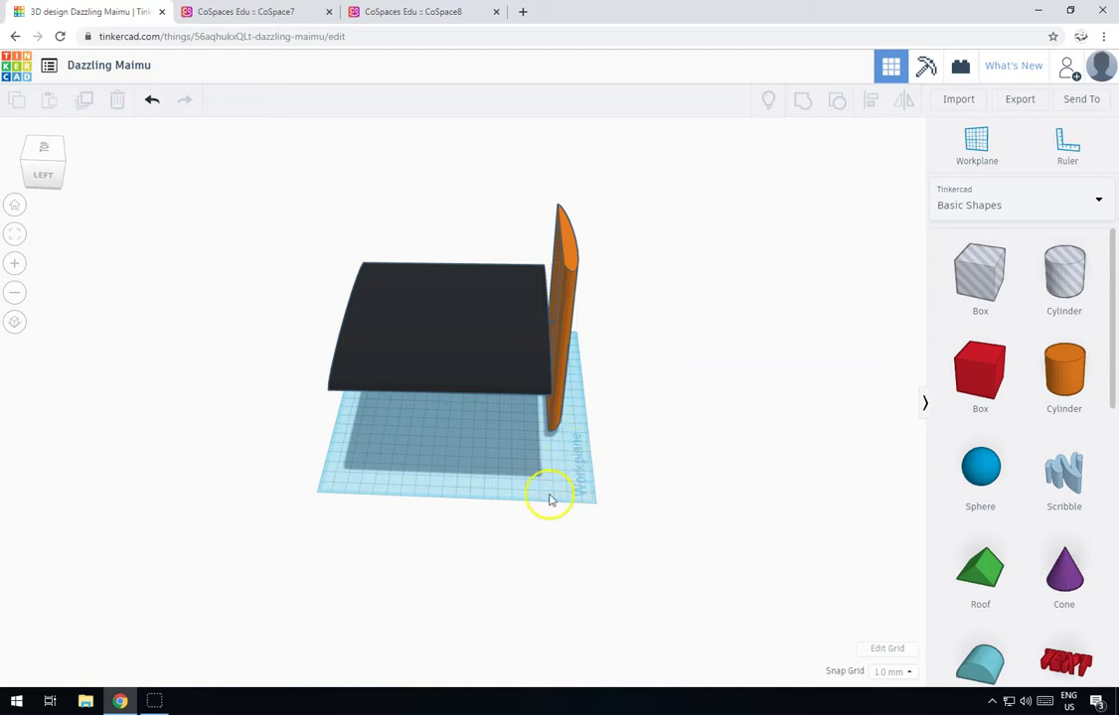
mouse_move(686, 454)
right_mouse_down()
mouse_move(842, 465)
mouse_move(444, 547)
mouse_move(444, 656)
mouse_move(612, 565)
mouse_move(624, 498)
mouse_move(573, 435)
right_mouse_up()
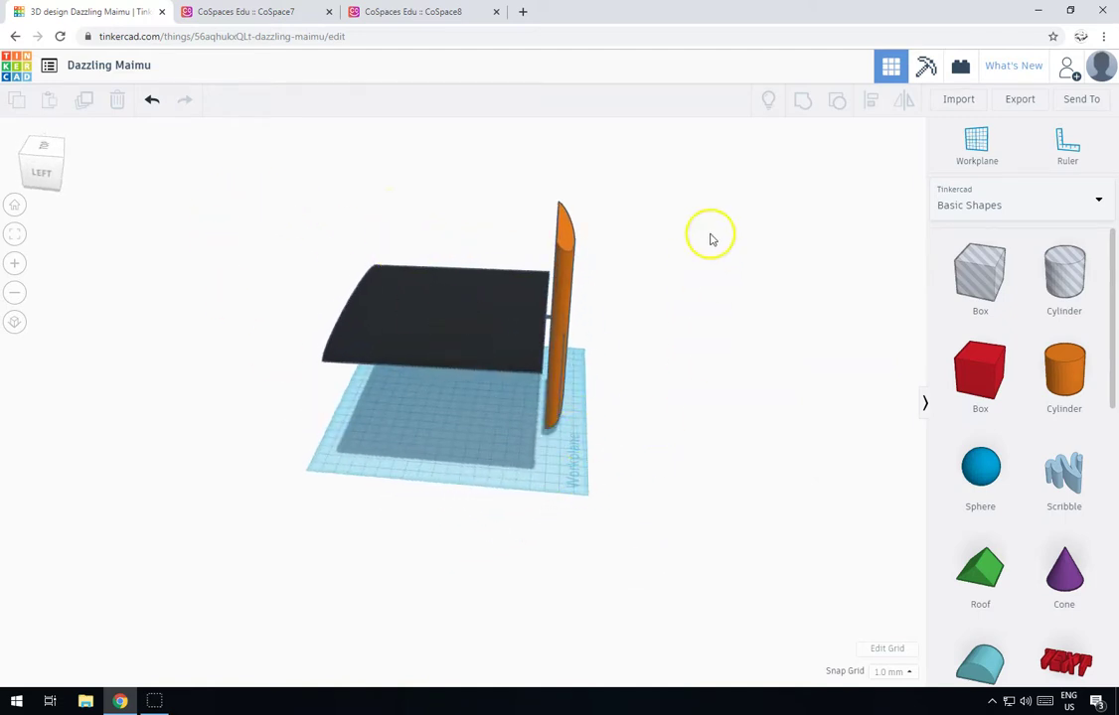
left_click(1023, 101)
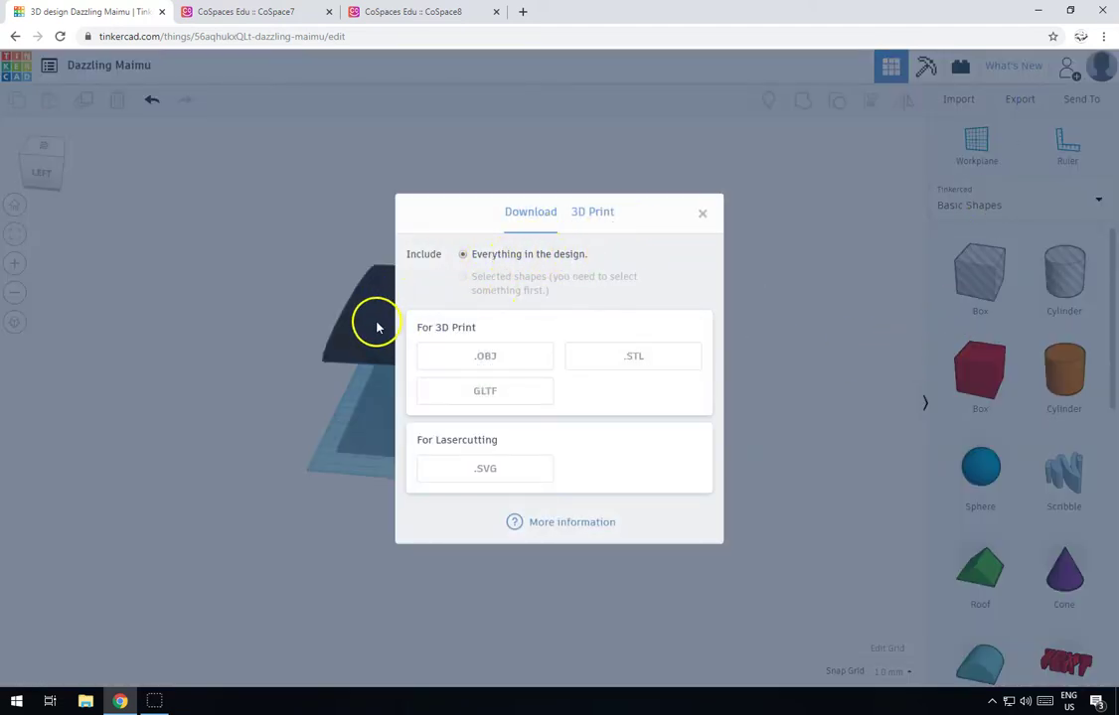
left_click(494, 359)
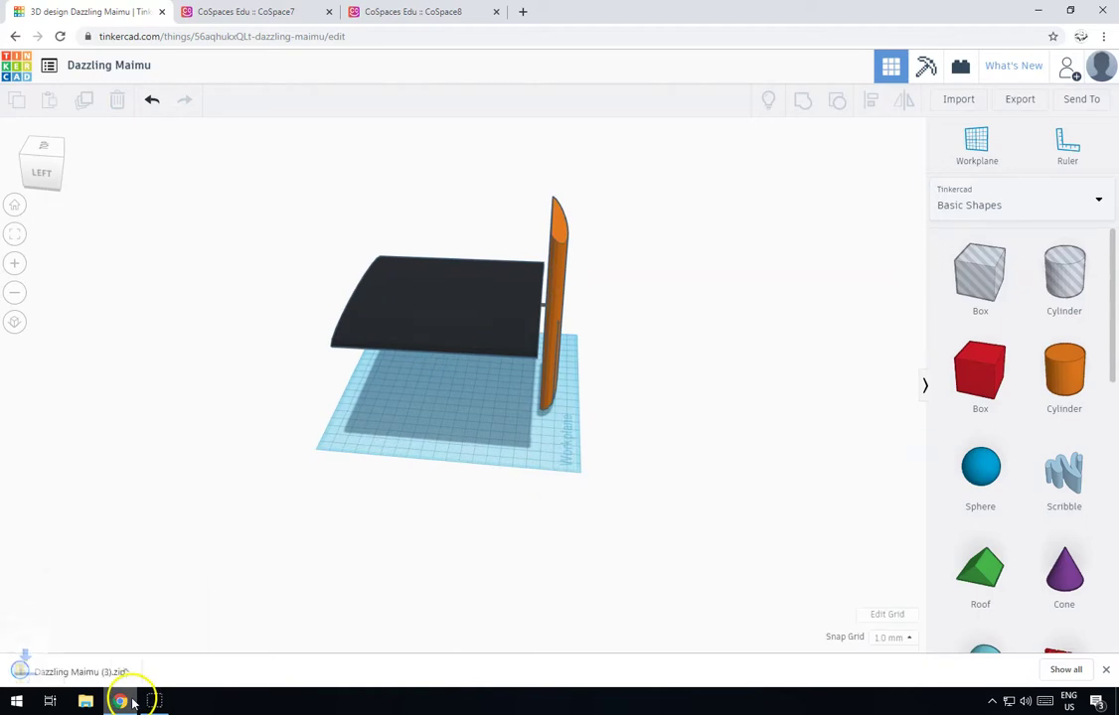
- Switch to CoSpace8 in CoSpaces Edu and set the scene's environment to the open ocean under a pale sky
left_click(412, 11)
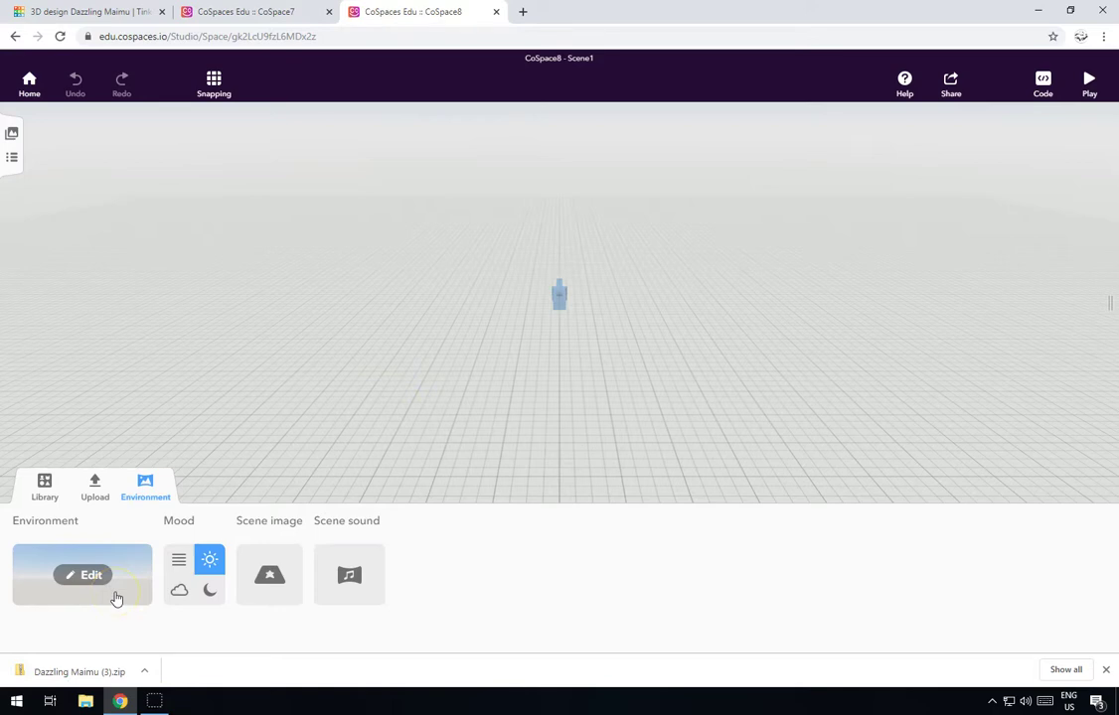
left_click(117, 599)
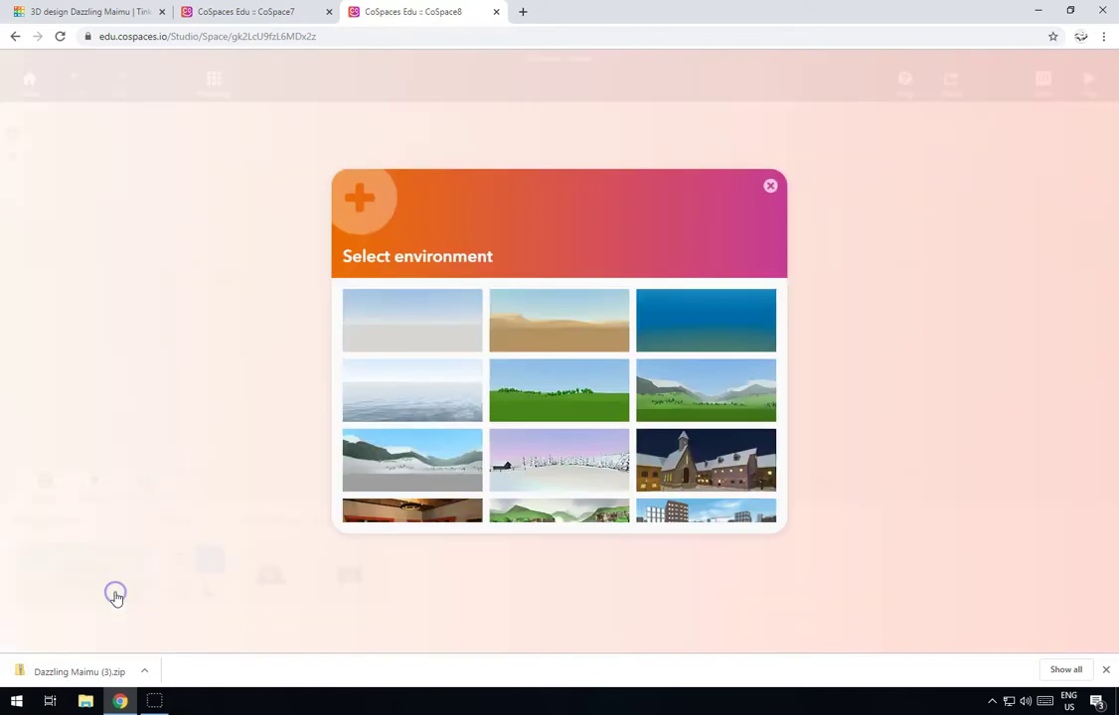
left_click(408, 407)
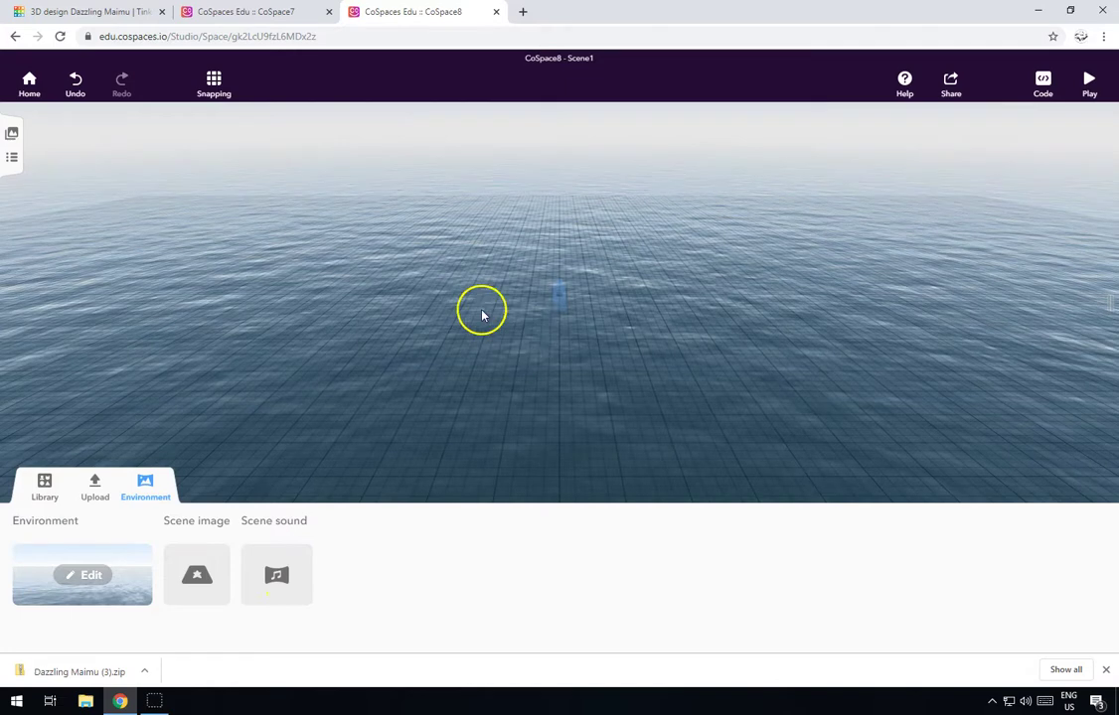
- Upload the file Dazzling Maimu (3) from Downloads as a 3D model and dismiss the upload notice
left_click(93, 482)
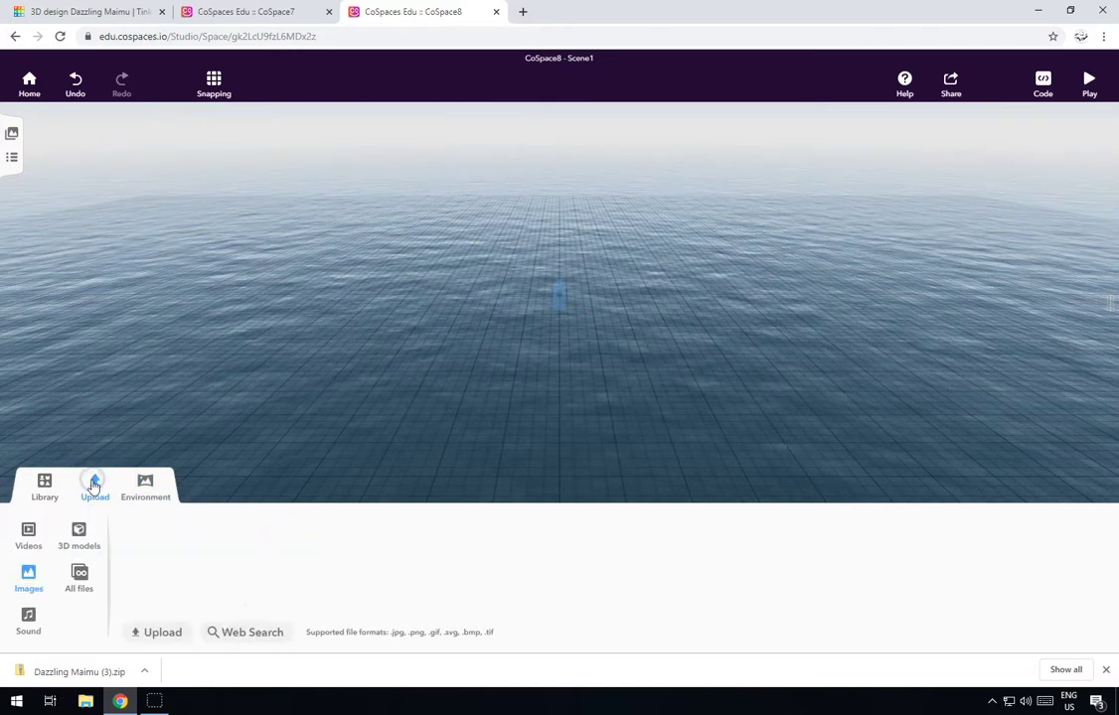
left_click(78, 534)
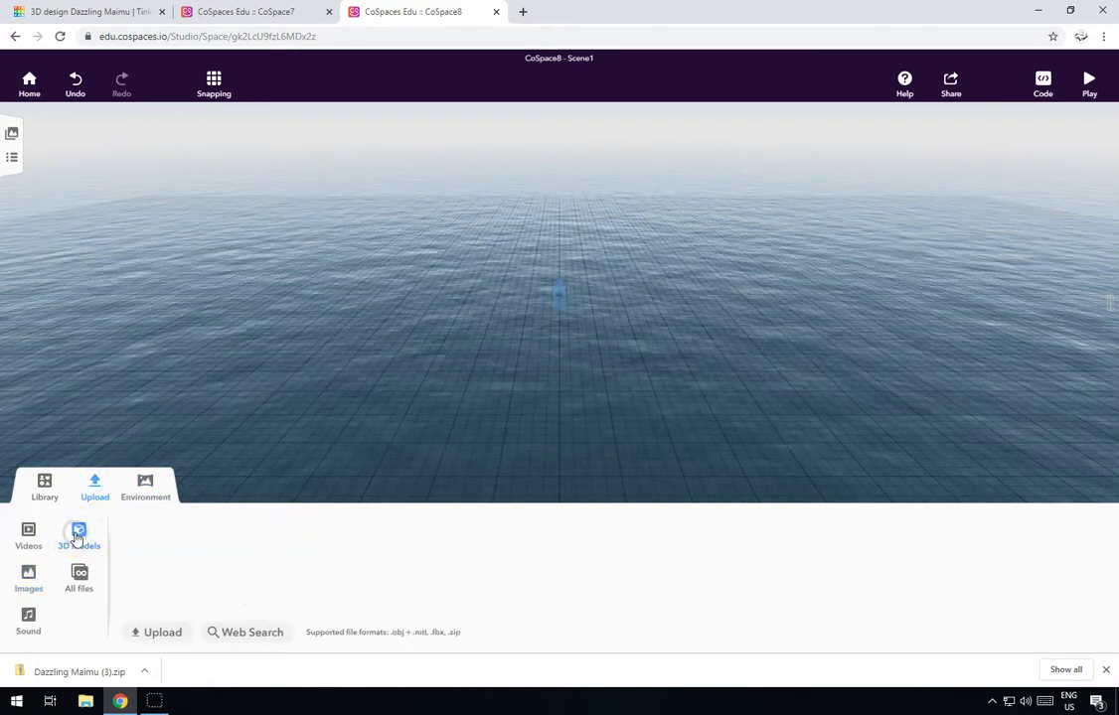
left_click(156, 632)
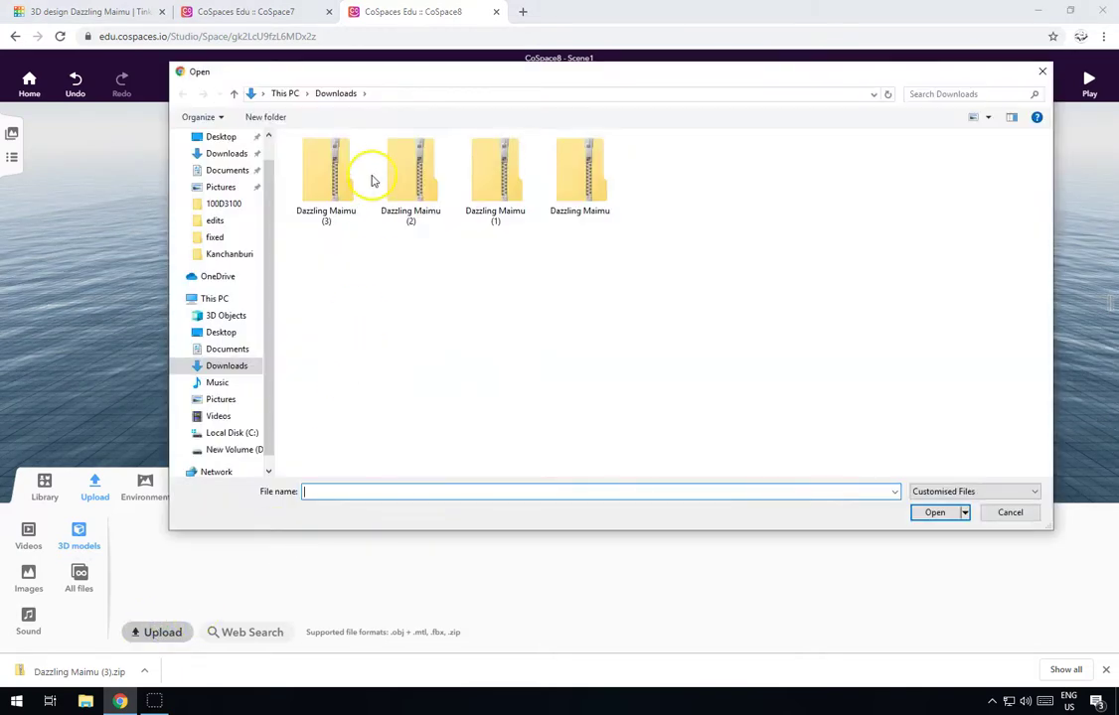
left_click(353, 185)
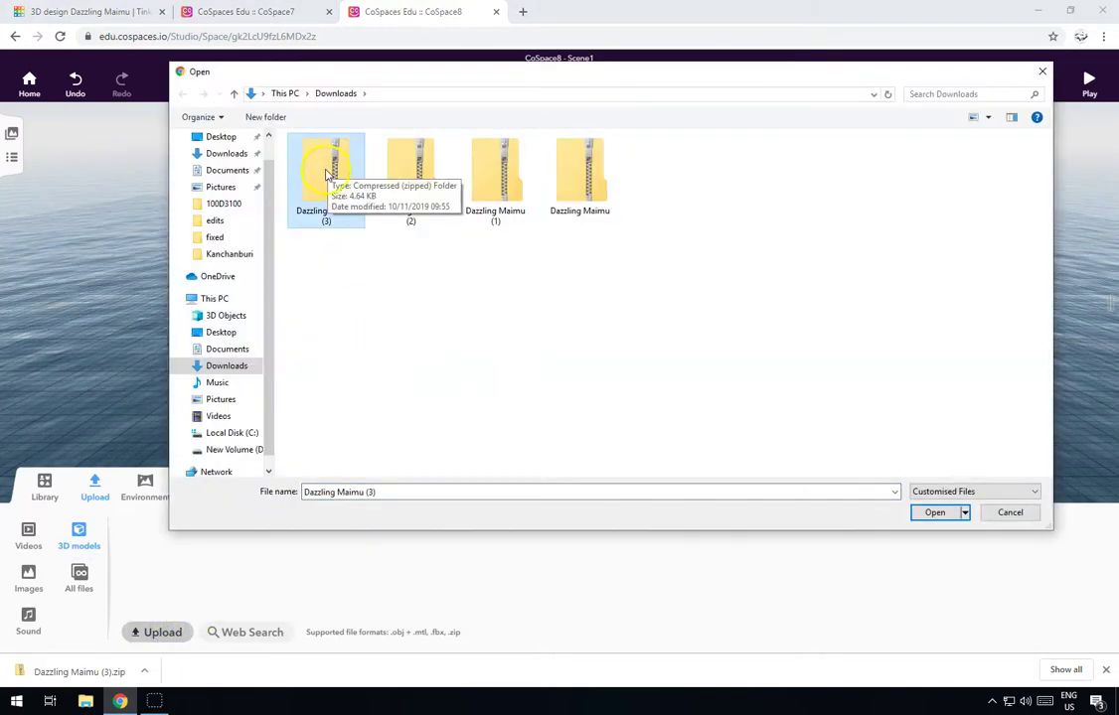
double_click(326, 175)
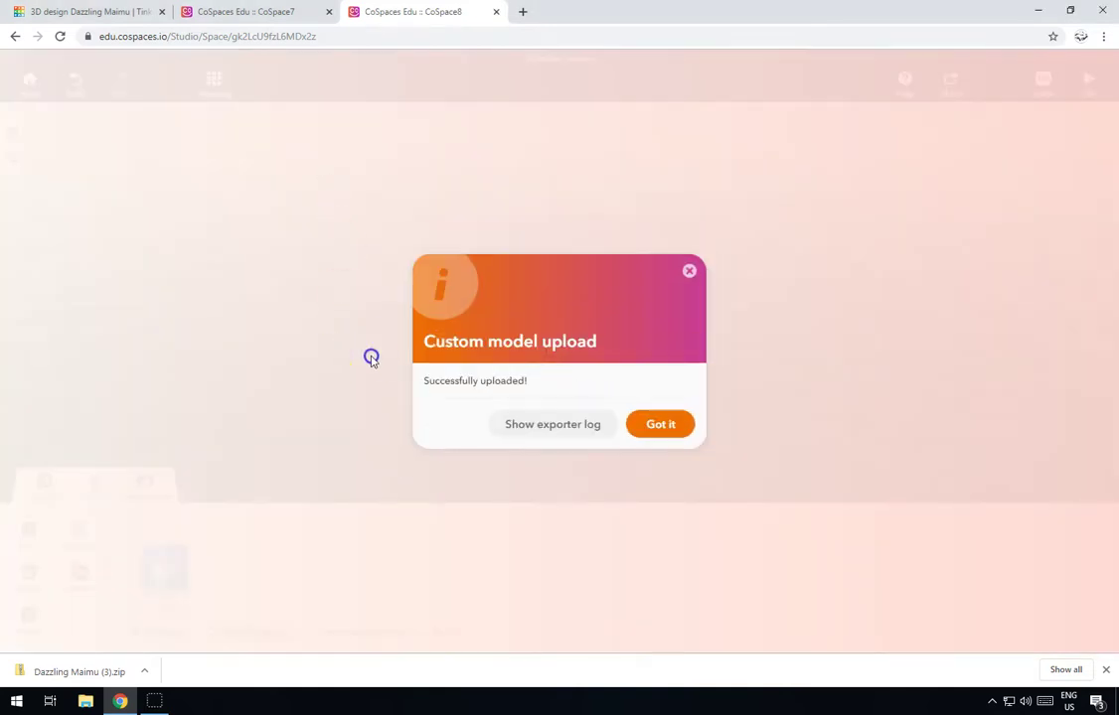
left_click(648, 427)
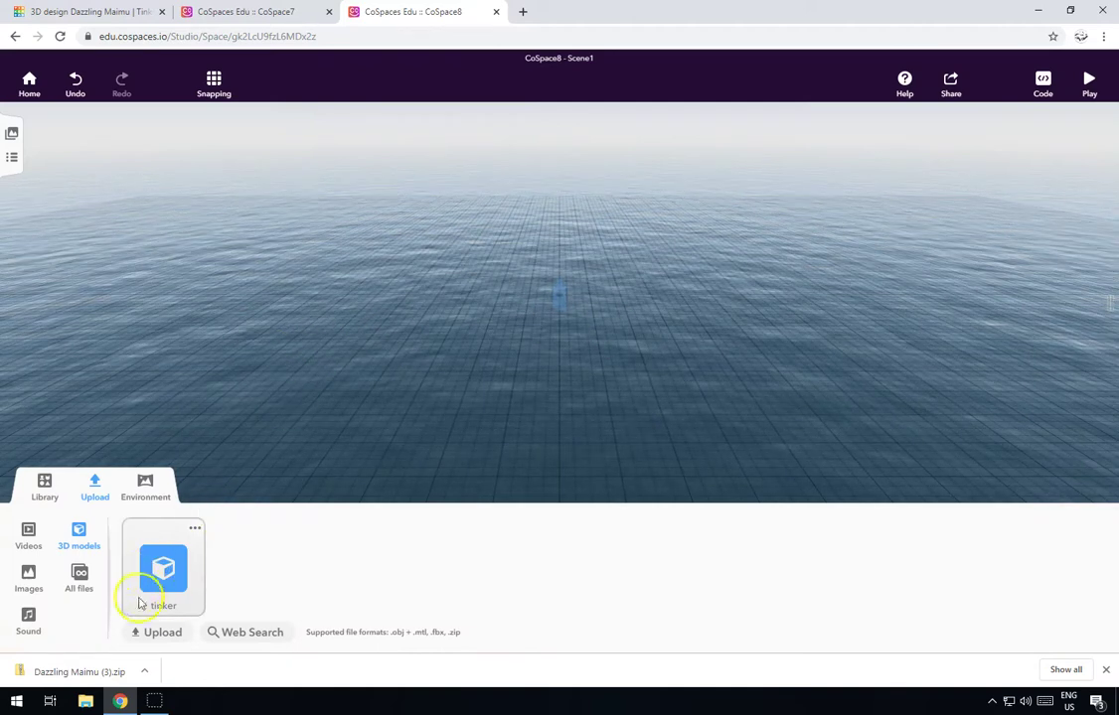
- Place the uploaded tinker model in the scene and raise it until the orange hull sits above the water surface
left_click_drag(159, 576, 418, 371)
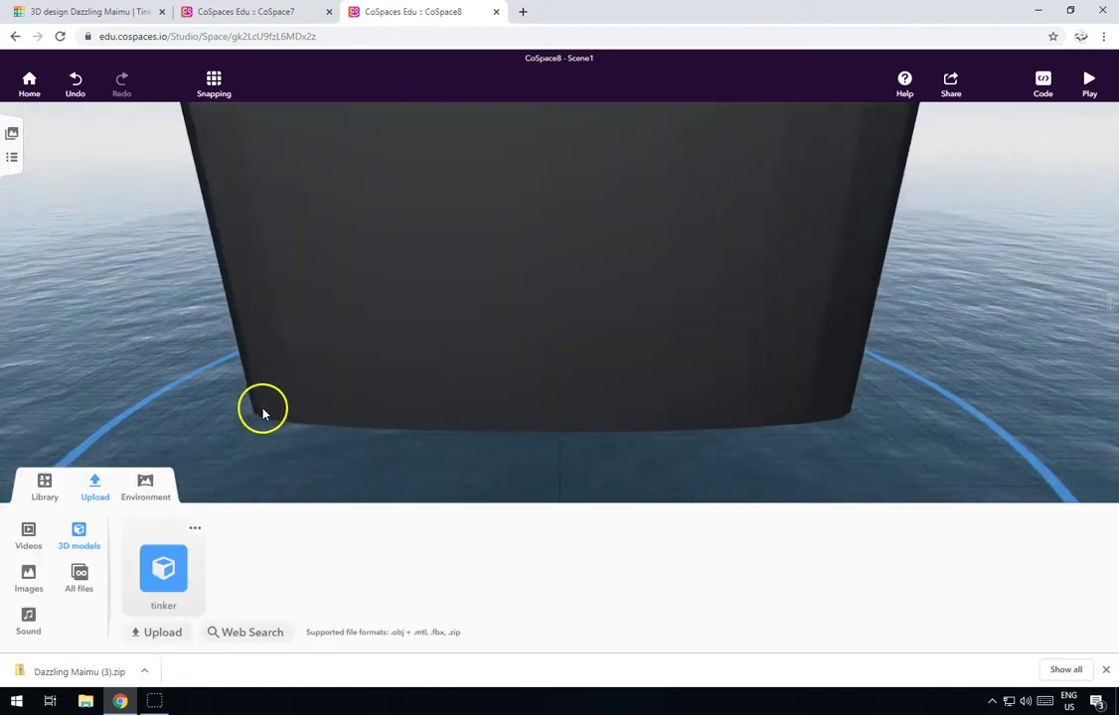
left_click(181, 324)
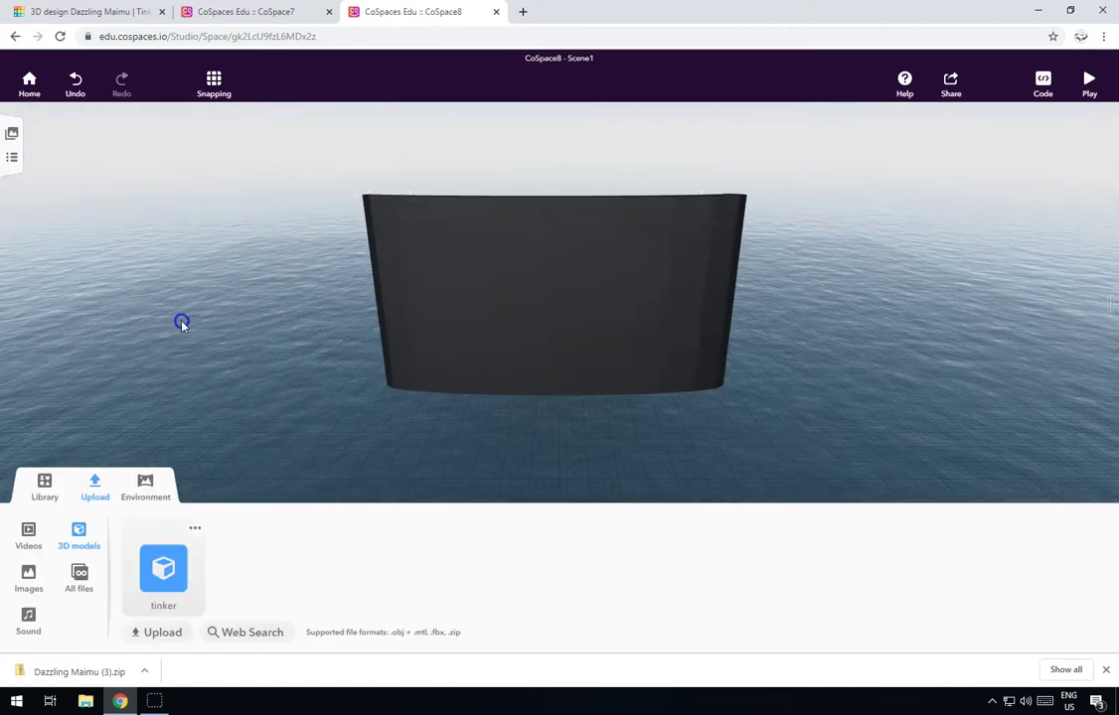
left_click_drag(182, 324, 510, 318)
left_click(509, 317)
left_click_drag(600, 174, 592, 341)
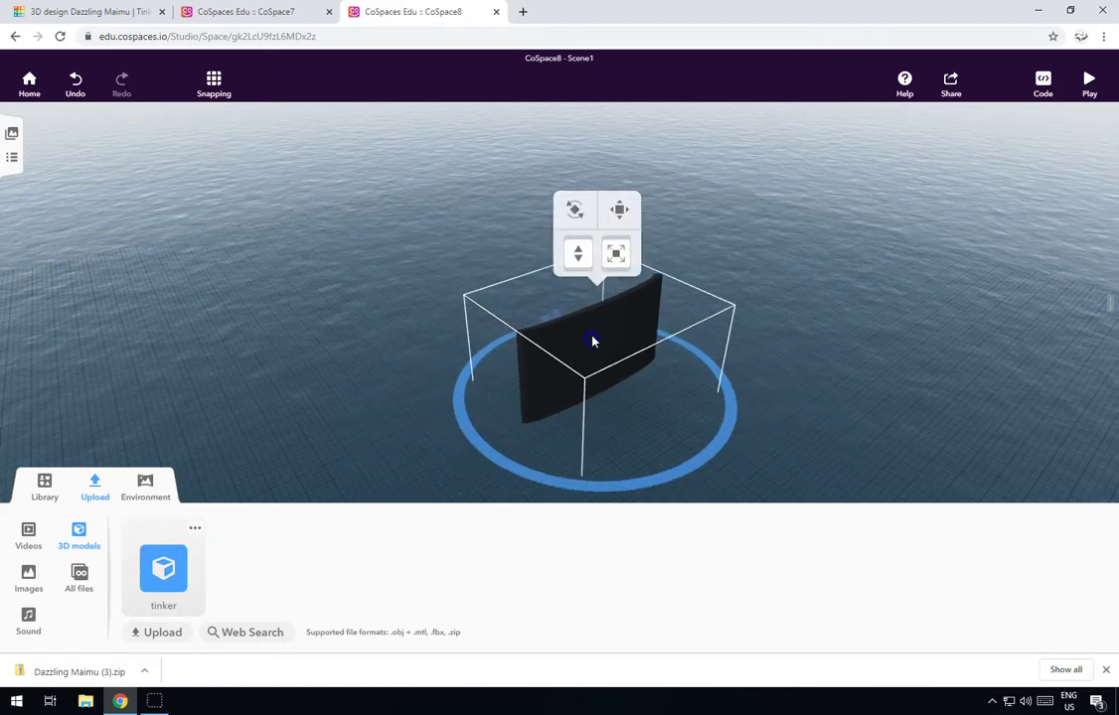
left_click_drag(580, 255, 576, 149)
left_click(382, 305)
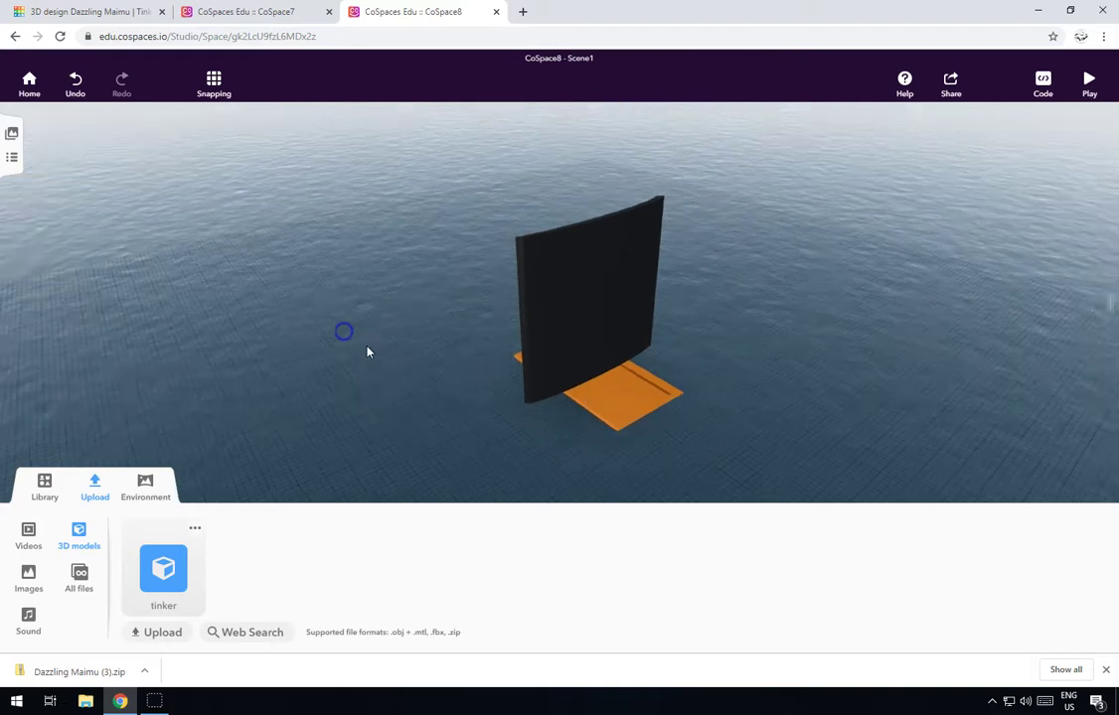
- Play the scene to look around for the boat and return to editing
left_click_drag(366, 348, 416, 371)
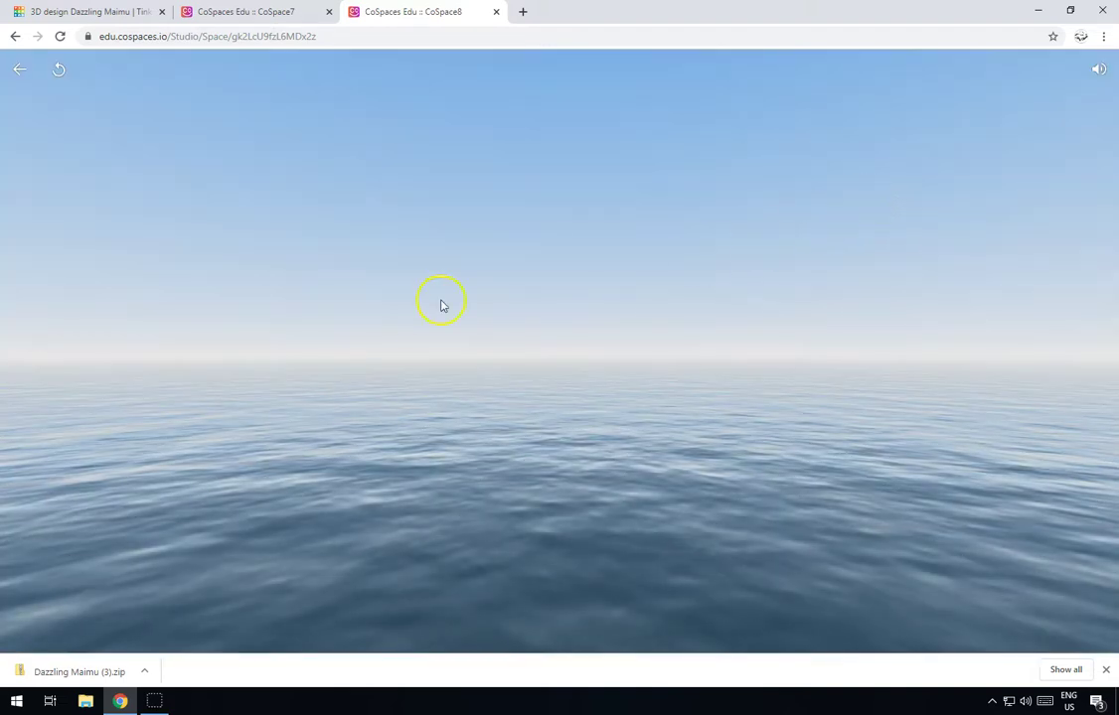
left_click_drag(442, 302, 726, 301)
left_click(19, 68)
- Move the boat across the water away from the camera and preview the scene again
left_click(536, 351)
left_click_drag(536, 351, 784, 345)
left_click(1088, 80)
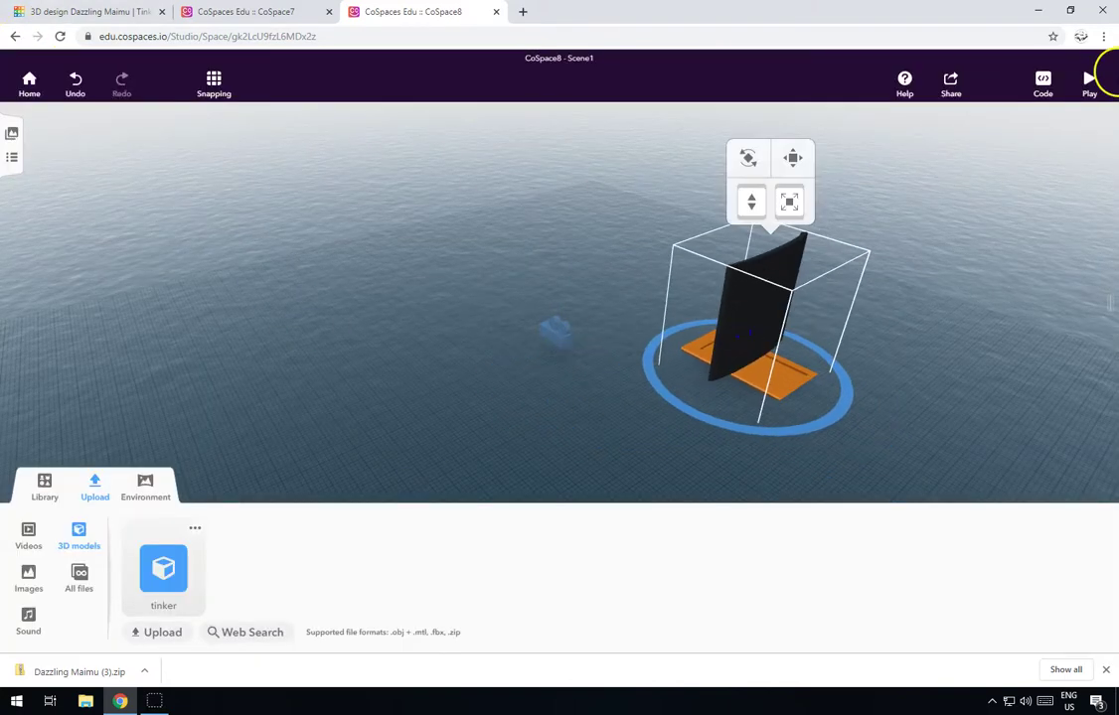
left_click_drag(668, 340, 866, 356)
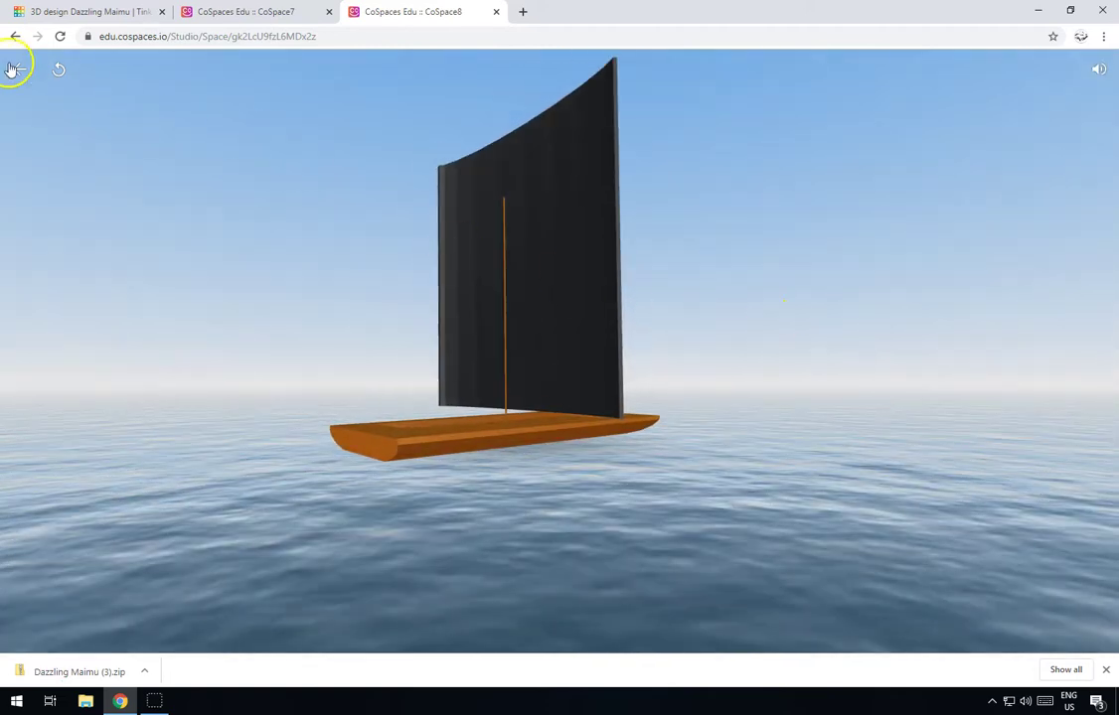
left_click(15, 69)
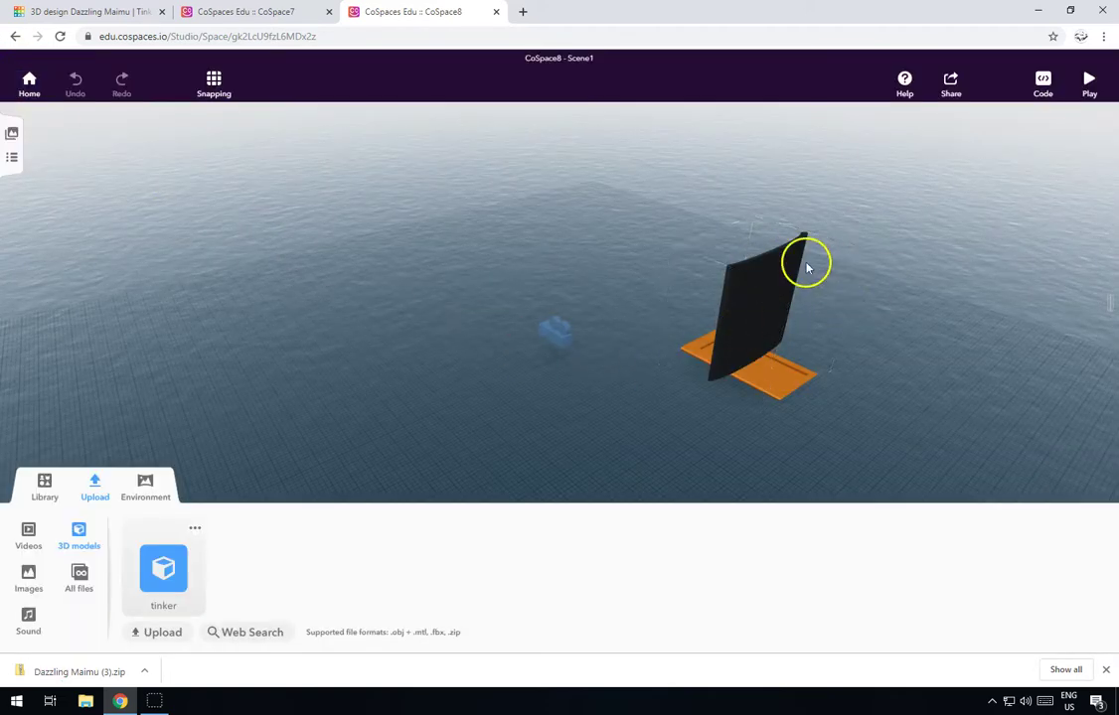
- Add a round path from the library's special objects to the water in front of the boat
left_click_drag(133, 394, 796, 329)
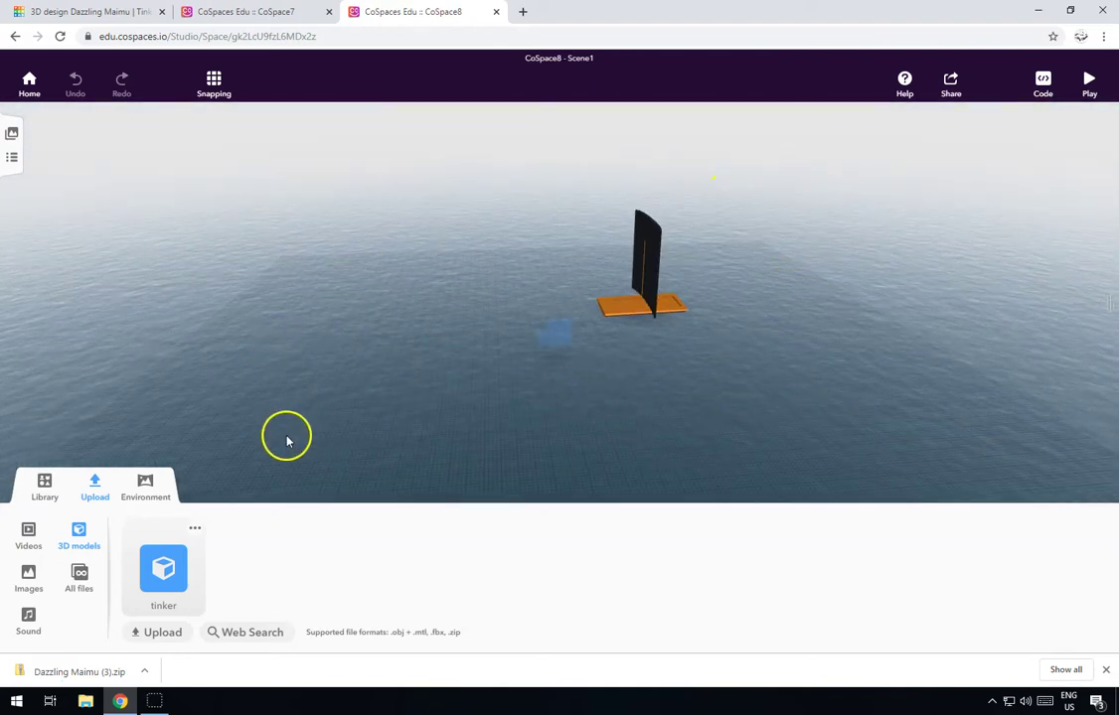
left_click(42, 485)
left_click(130, 586)
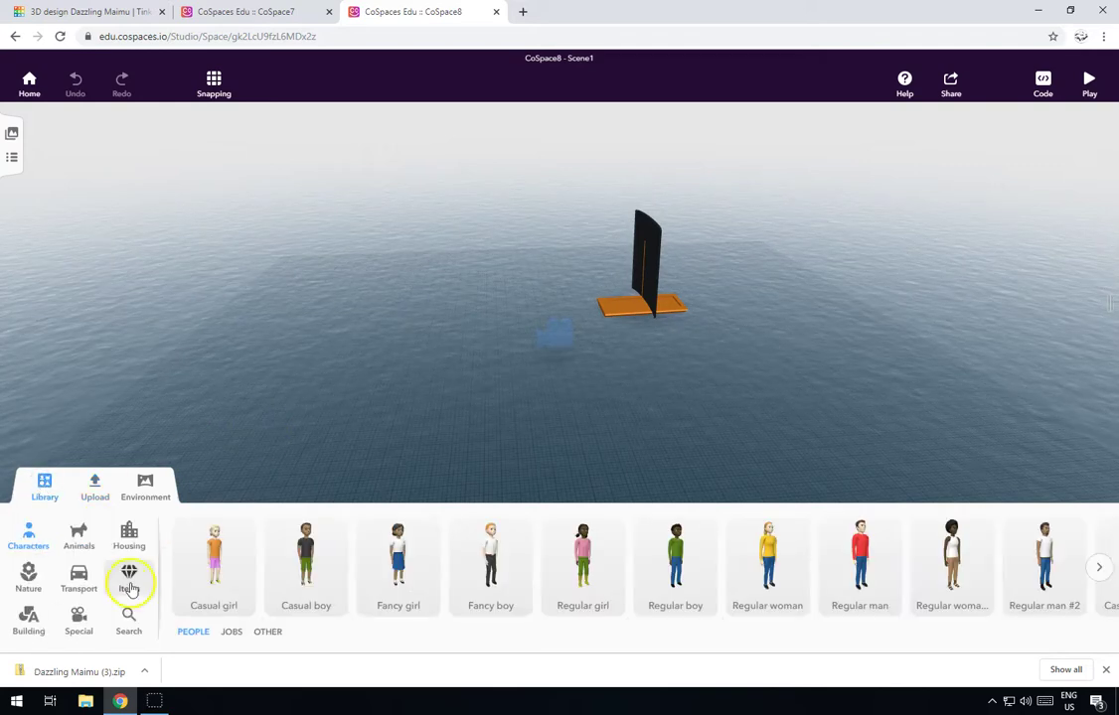
left_click(79, 620)
left_click_drag(274, 603, 523, 402)
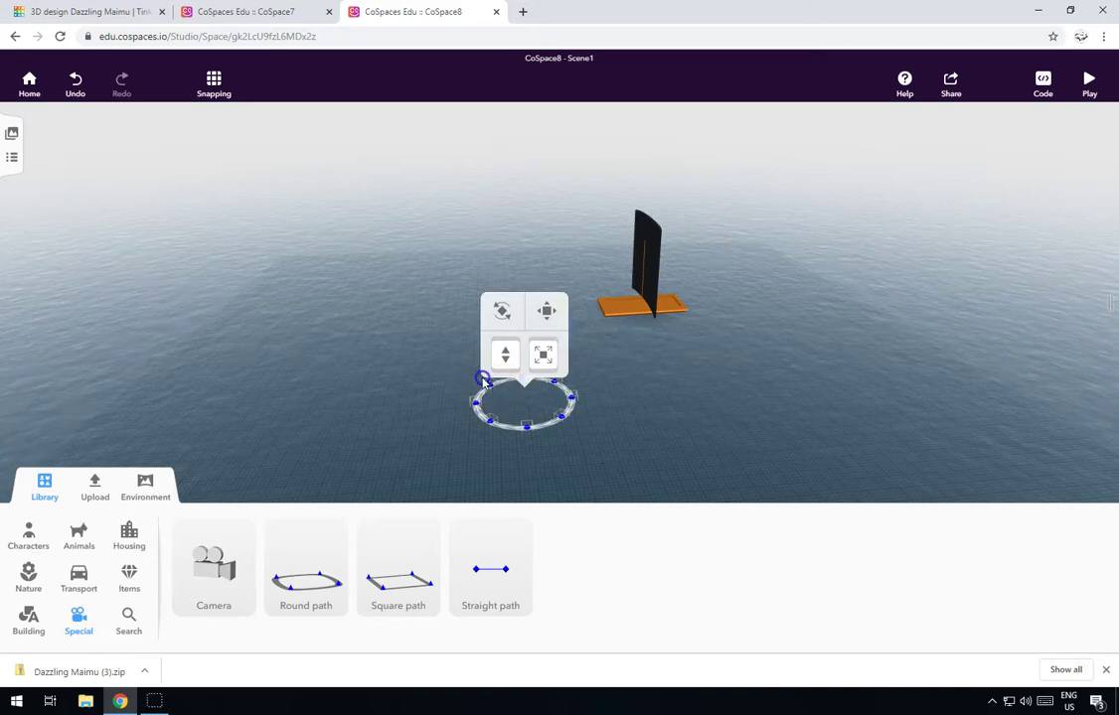
- Reshape the round path into a large irregular loop around the camera by moving its control points outward, with a bend in the near side
left_click(475, 392)
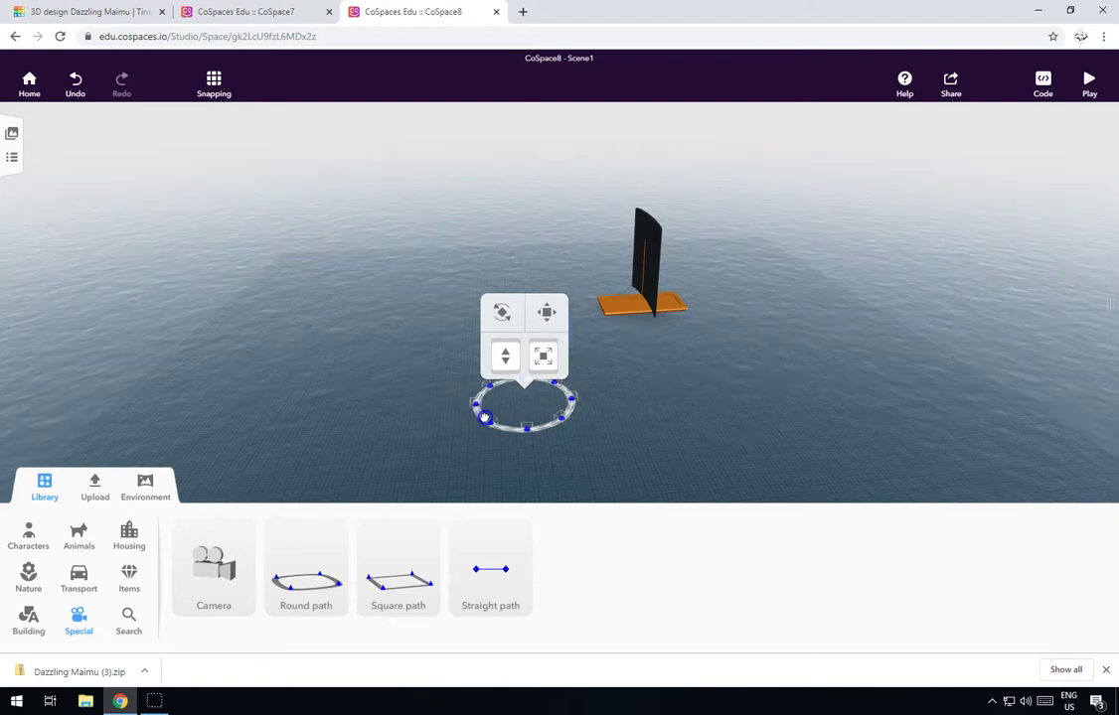
left_click_drag(492, 429, 346, 467)
left_click_drag(476, 406, 415, 305)
left_click_drag(490, 386, 532, 283)
left_click_drag(518, 378, 763, 400)
left_click_drag(546, 417, 569, 429)
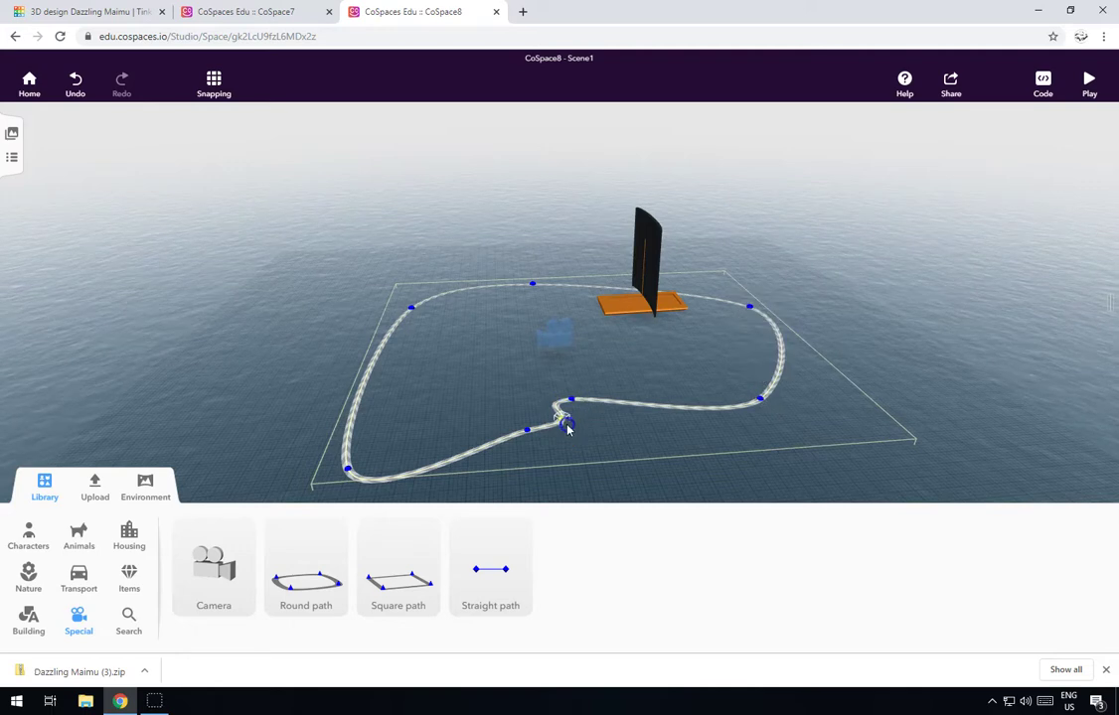
left_click(560, 399)
left_click(574, 402)
left_click_drag(574, 398, 619, 374)
left_click(631, 404)
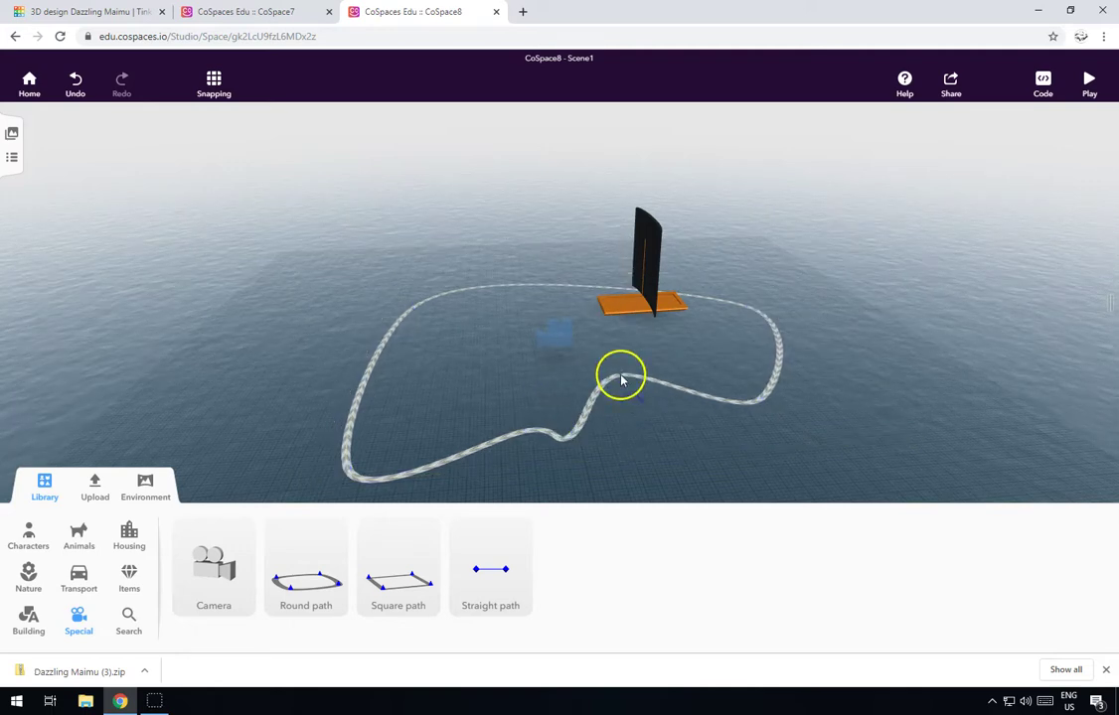
- Move the boat onto the near side of the path and rotate it 180° about its vertical axis
left_click_drag(627, 318, 593, 394)
left_click(594, 184)
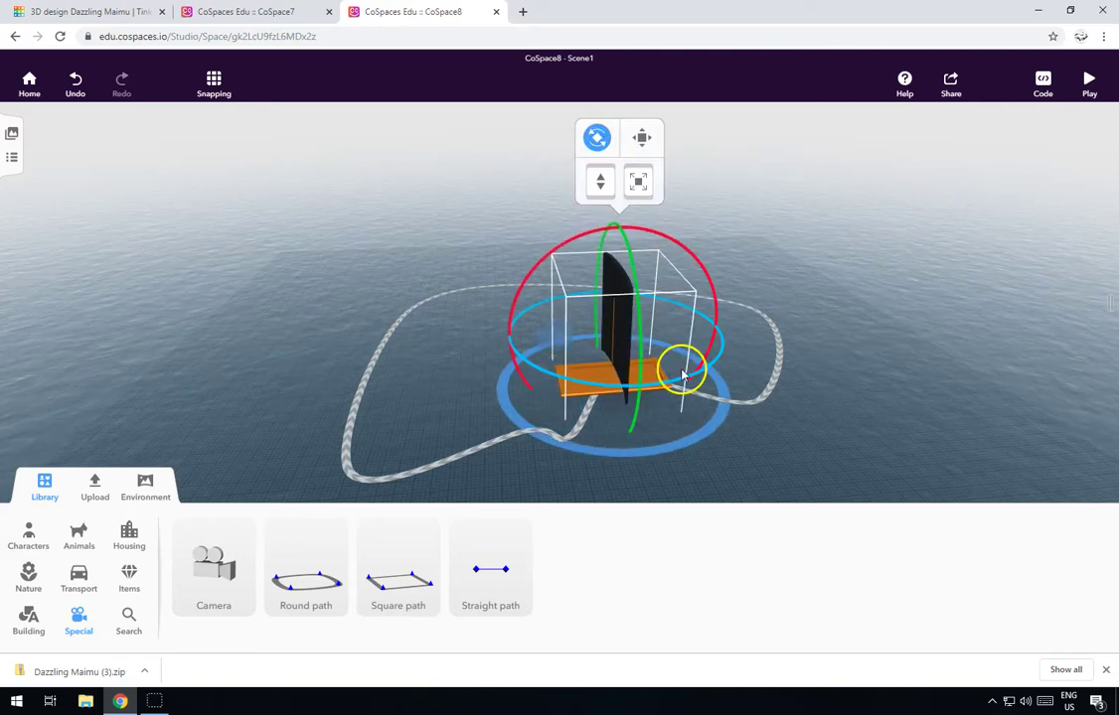
left_click_drag(671, 391, 519, 257)
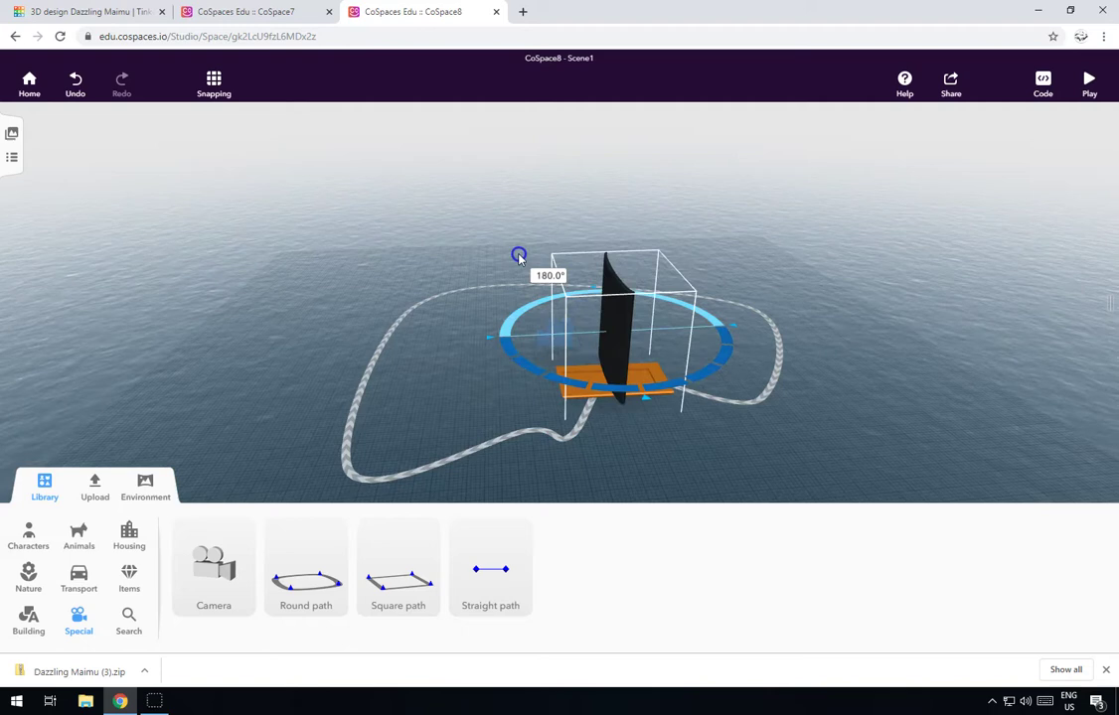
- Scale the boat down uniformly to about two thirds of its size on the path
left_click(344, 295)
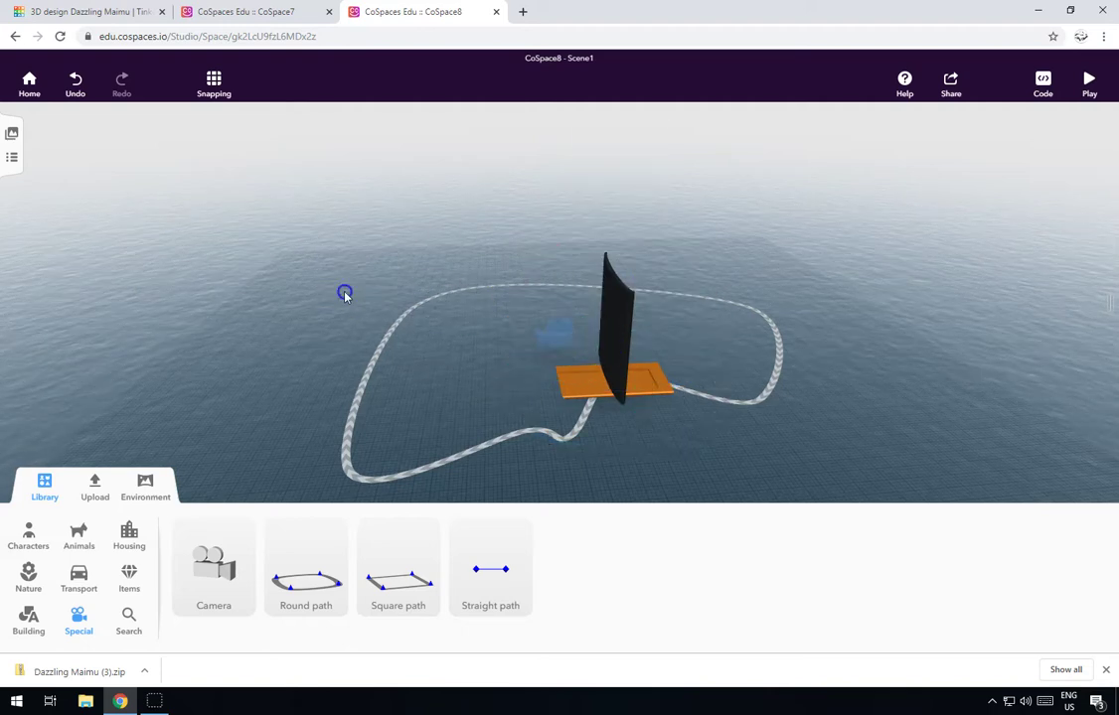
left_click(629, 377)
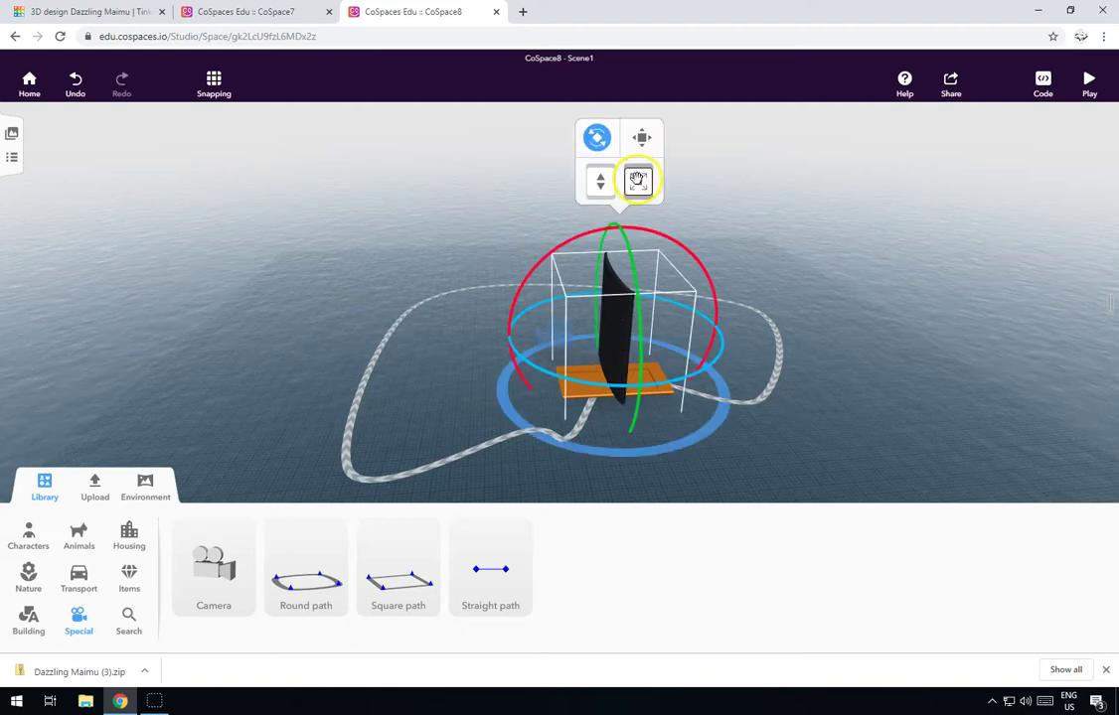
left_click_drag(637, 180, 637, 227)
left_click(379, 330)
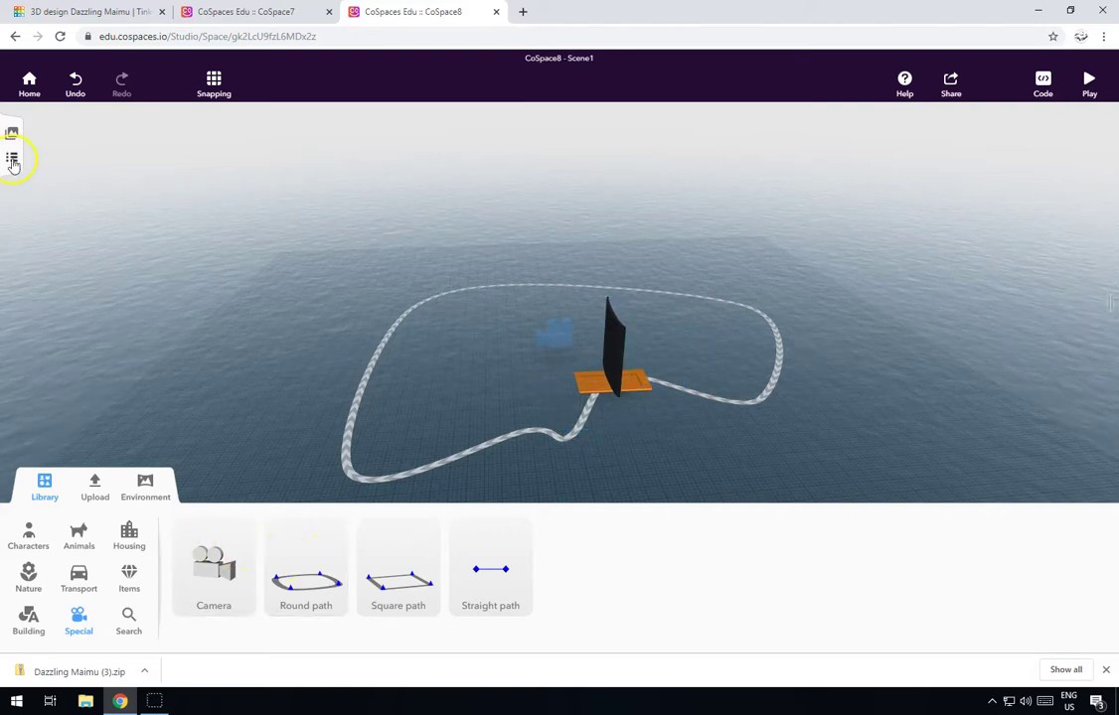
- Enable the tinker boat for use in CoBlocks through its code settings in the scene's object list
left_click(12, 159)
left_click(59, 185)
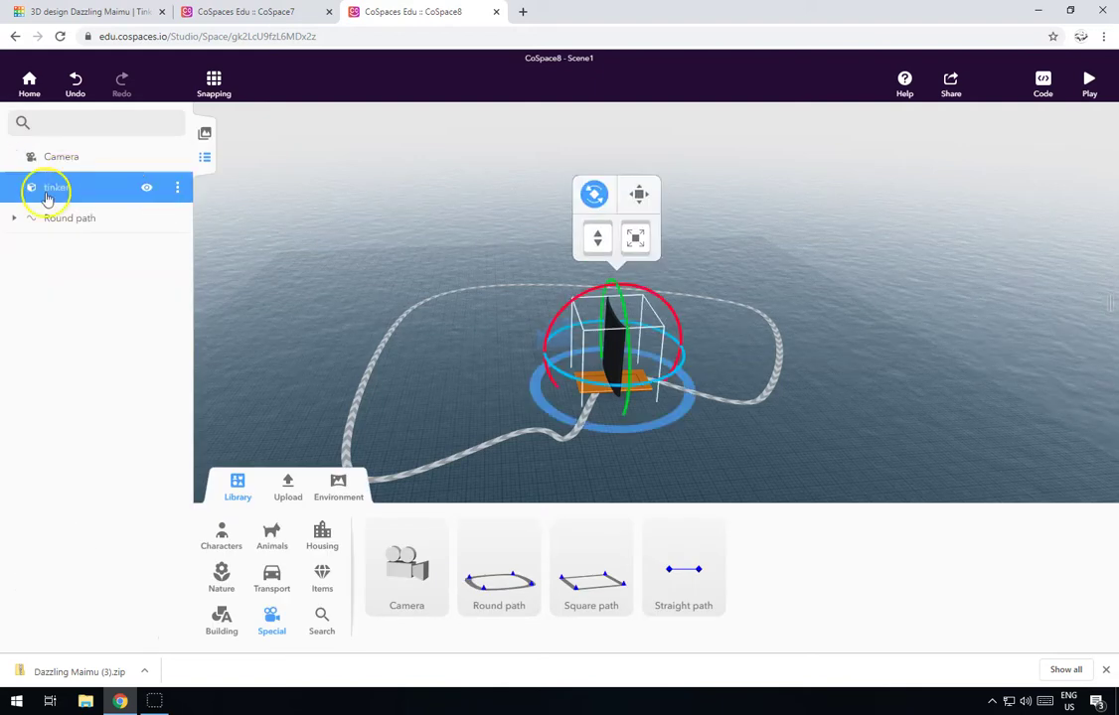
left_click(178, 188)
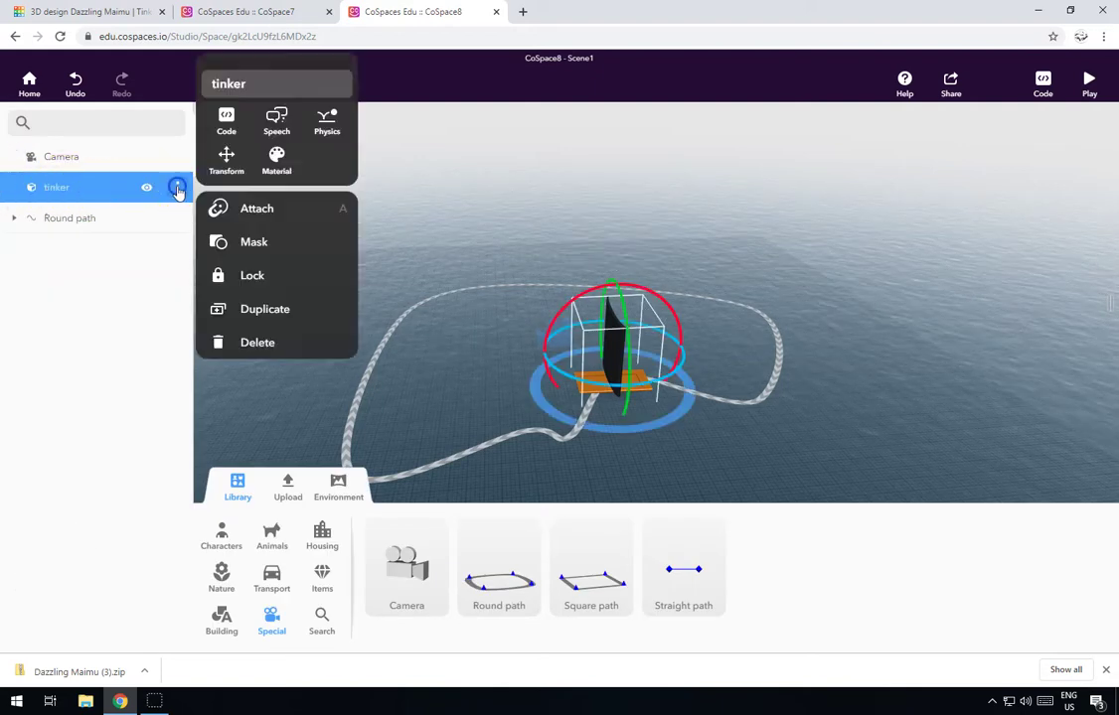
left_click(225, 118)
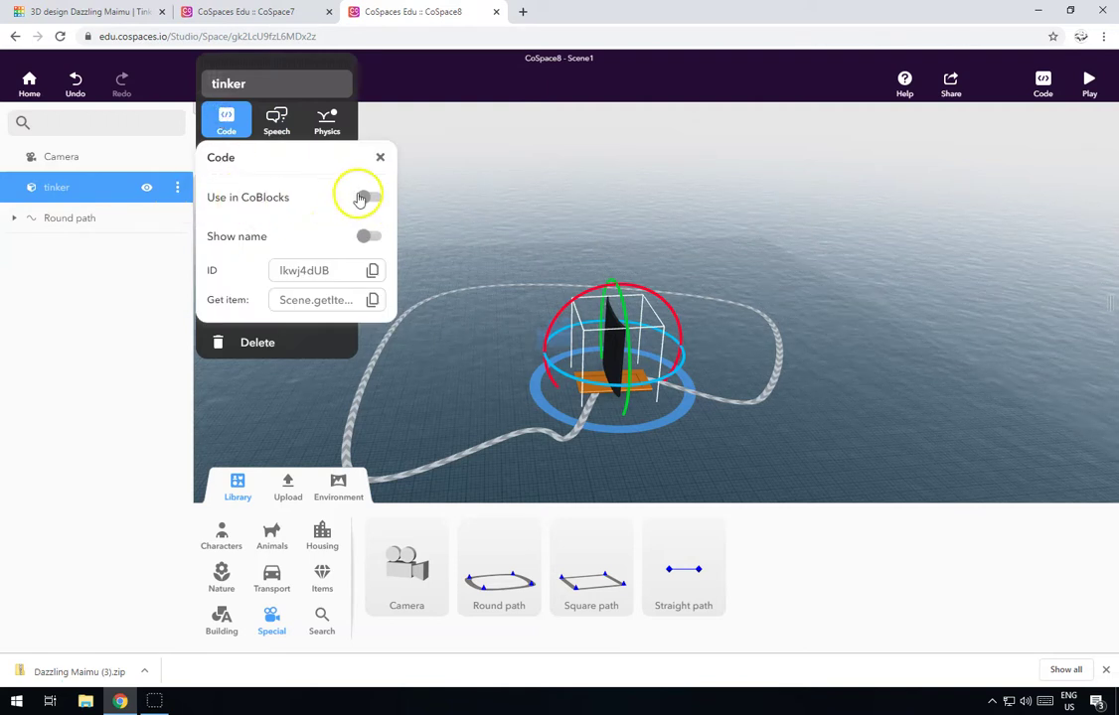
left_click(524, 216)
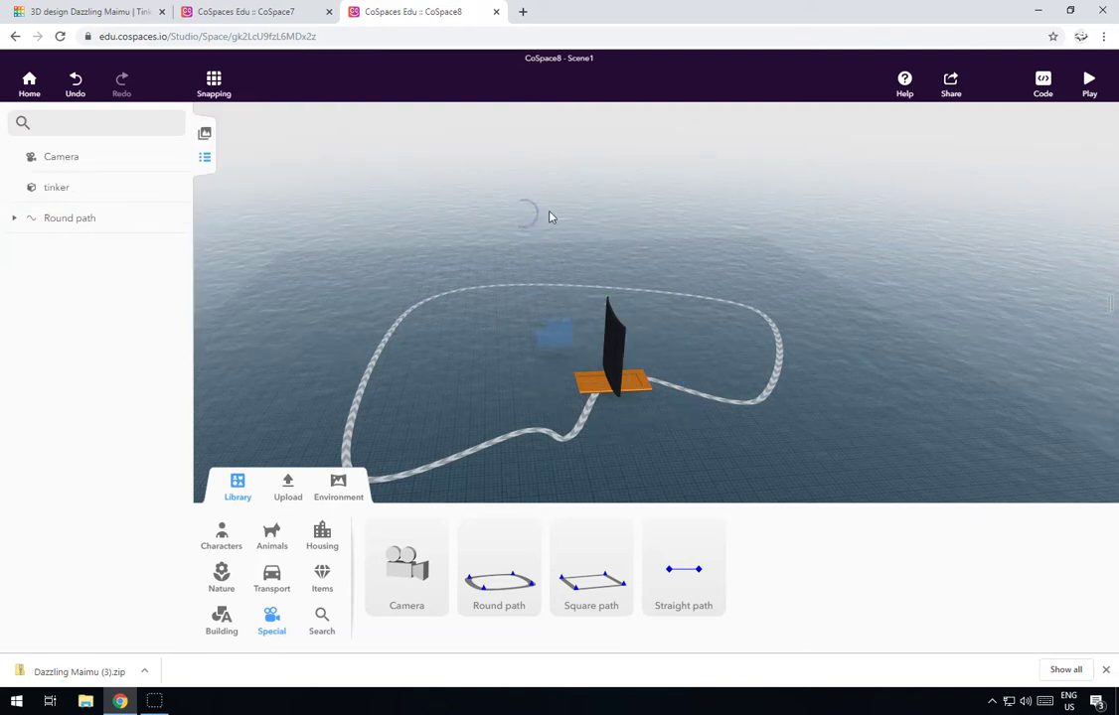
- Create a CoBlocks script for the scene and attach a forever loop under the When Play clicked block
left_click(1047, 85)
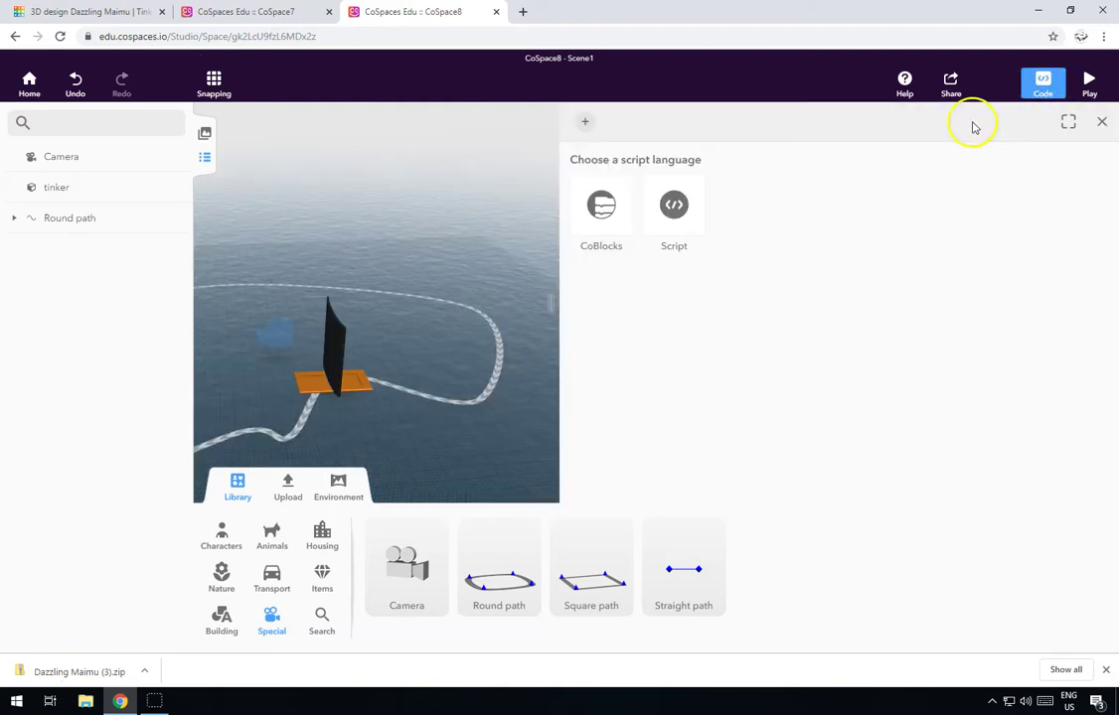
left_click(603, 207)
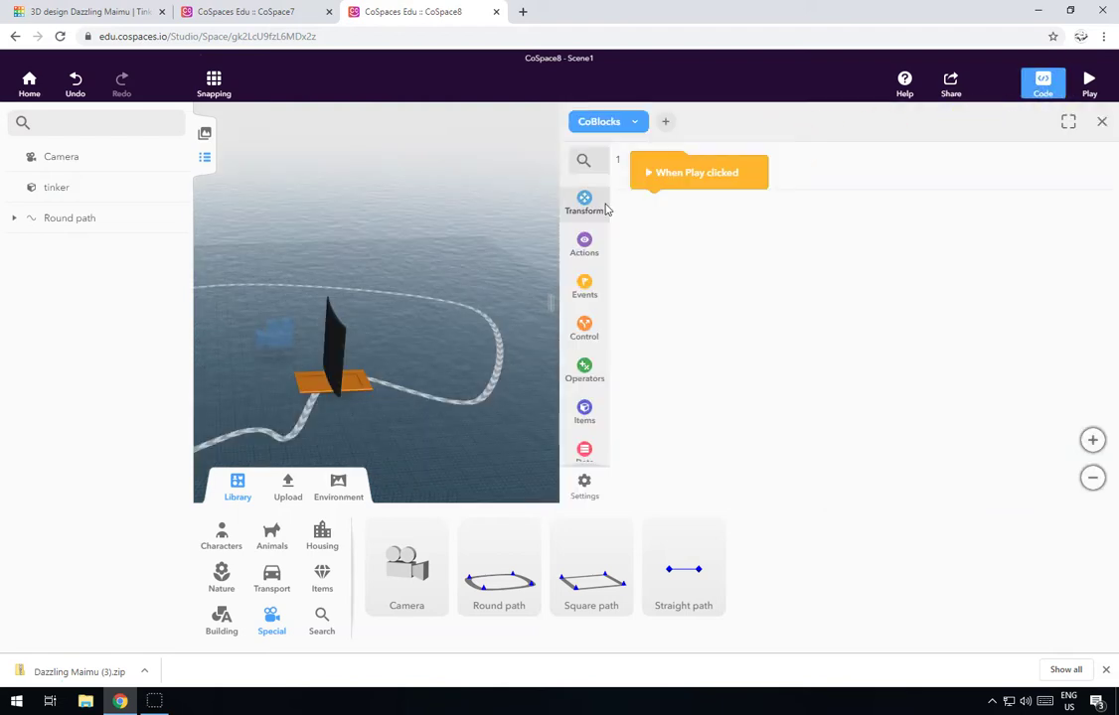
left_click(584, 283)
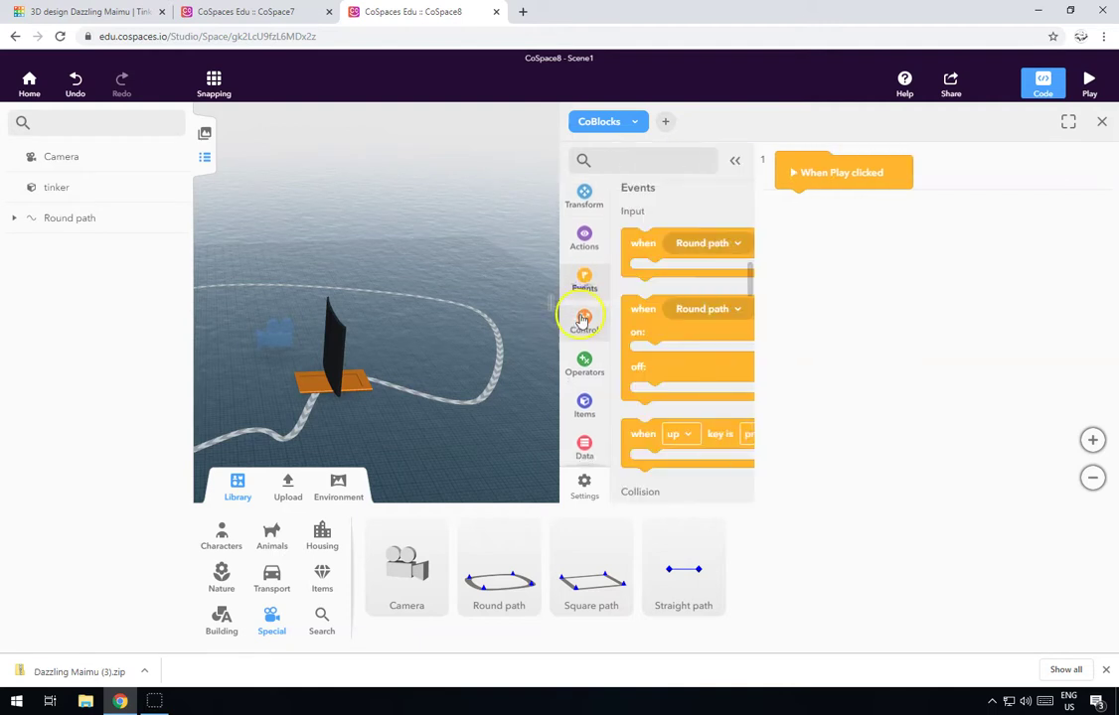
left_click(585, 316)
left_click_drag(633, 245, 795, 204)
- Find the transform block that moves an item on a path and place it inside the forever loop
left_click(584, 195)
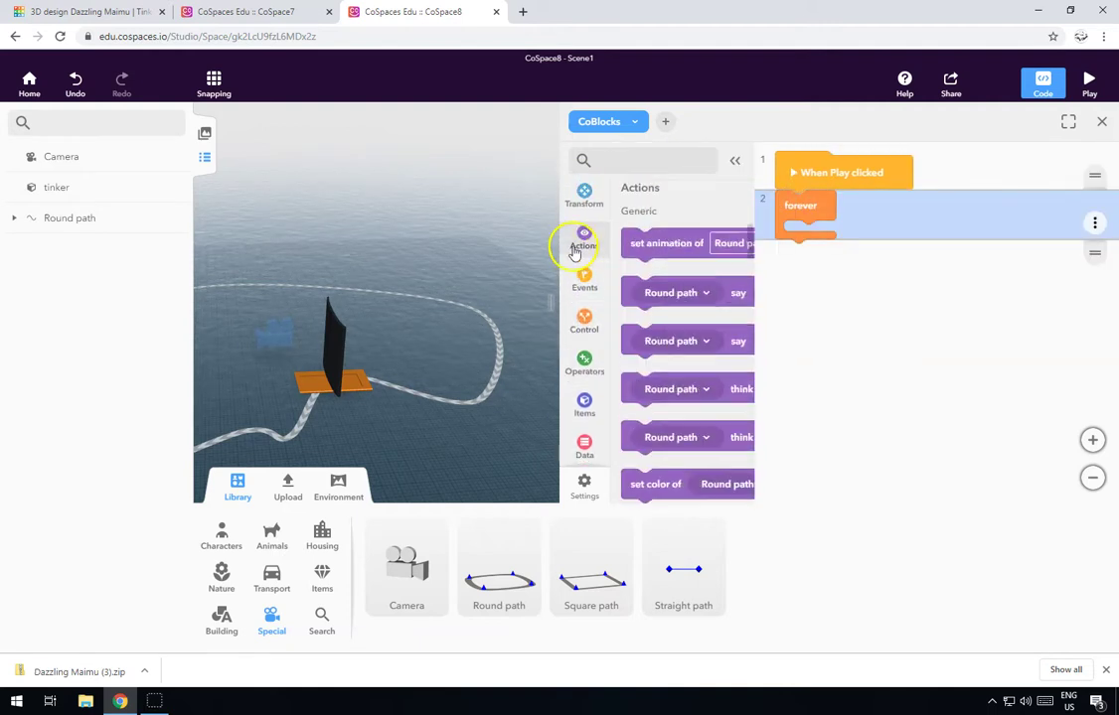
left_click_drag(662, 250, 664, 252)
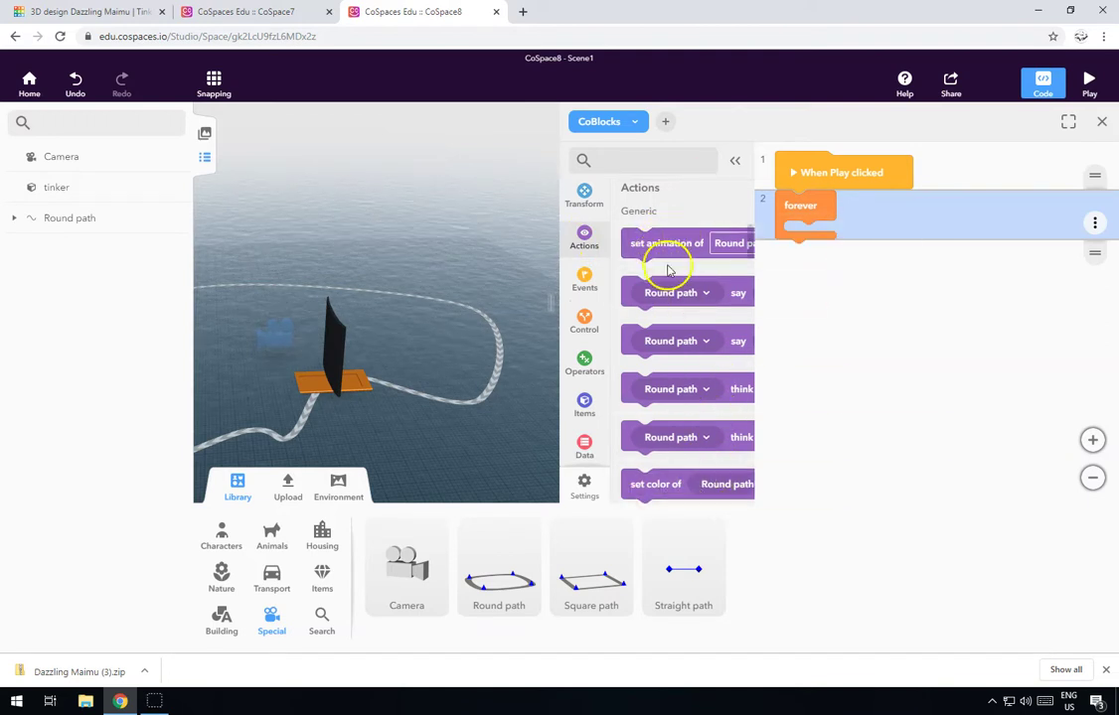
scroll(662, 298, "down", 3)
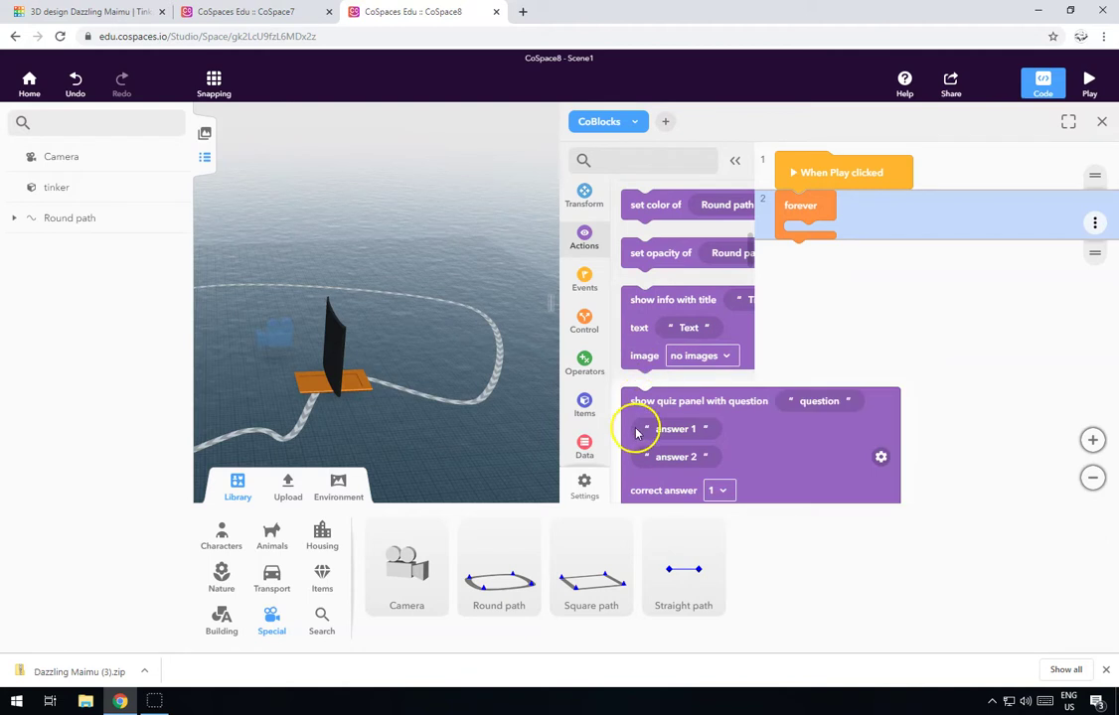
scroll(628, 423, "down", 3)
left_click(586, 194)
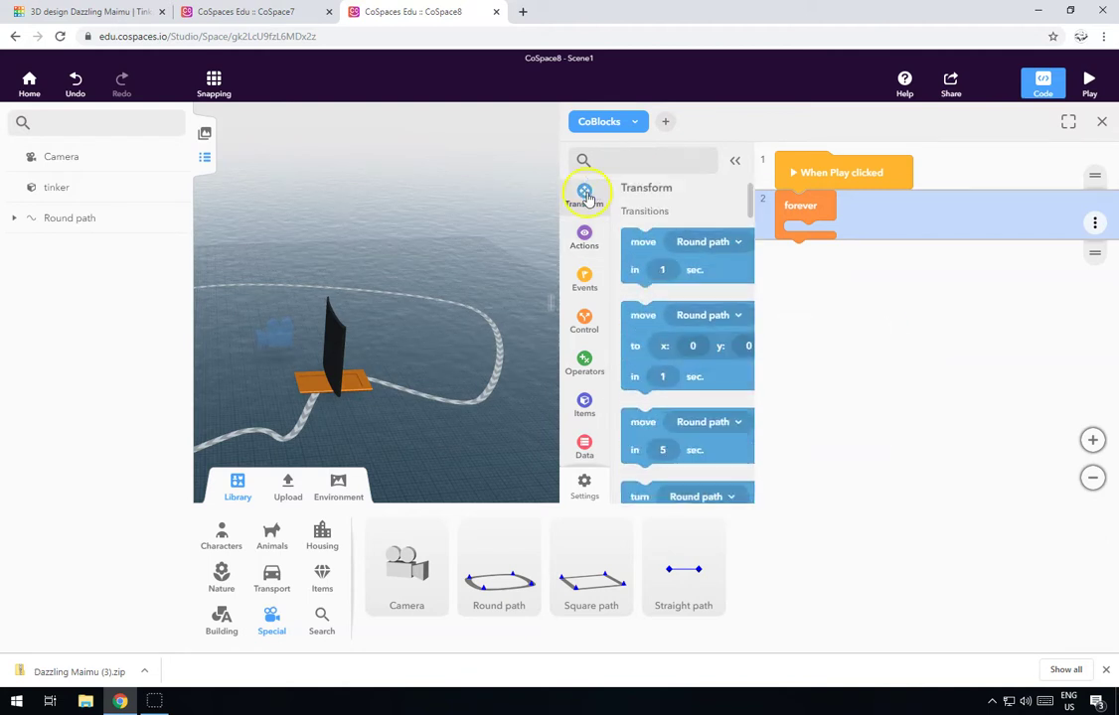
scroll(644, 354, "down", 5)
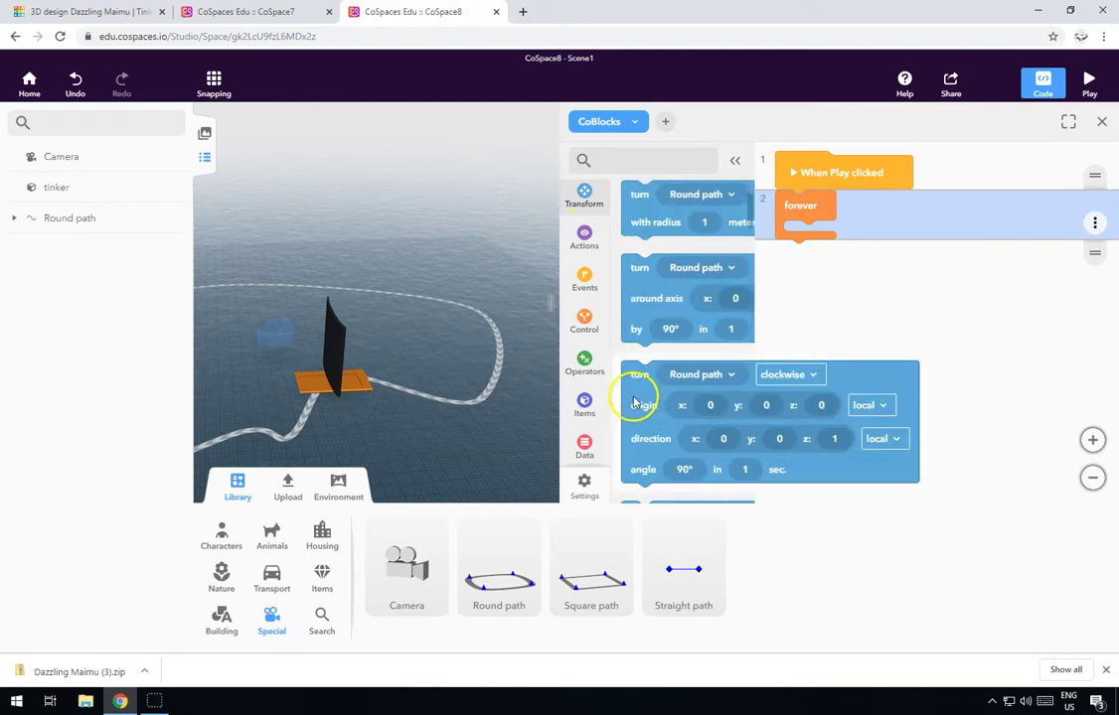
scroll(643, 427, "down", 3)
scroll(648, 437, "up", 2)
scroll(648, 437, "down", 5)
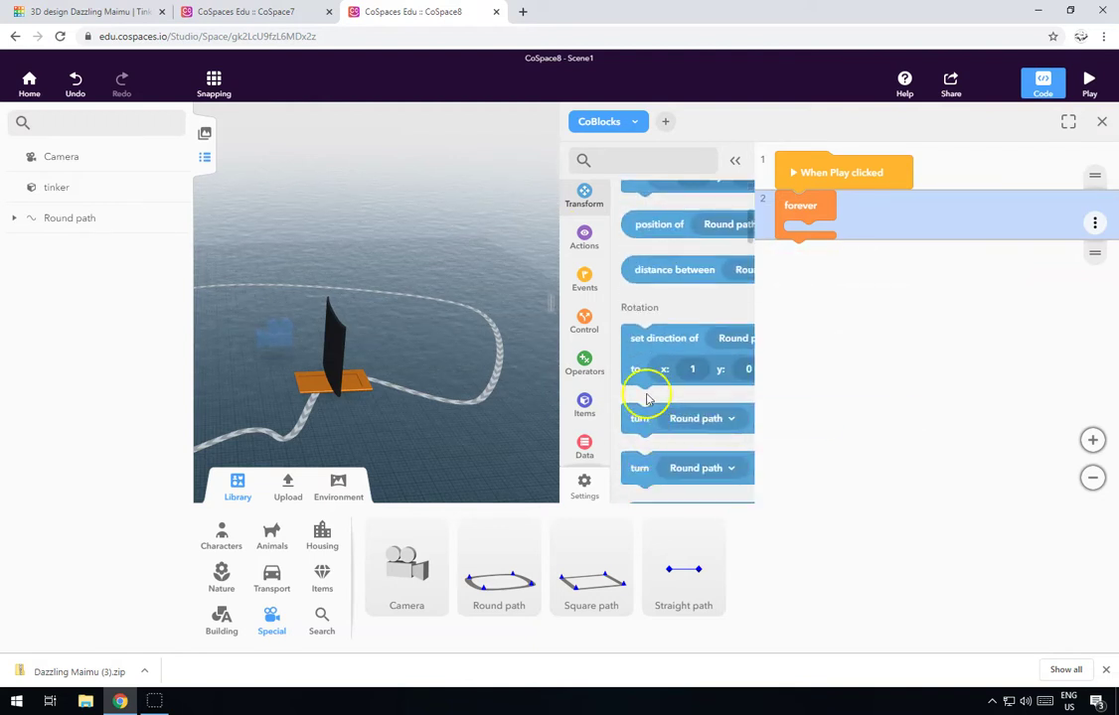
scroll(646, 398, "down", 4)
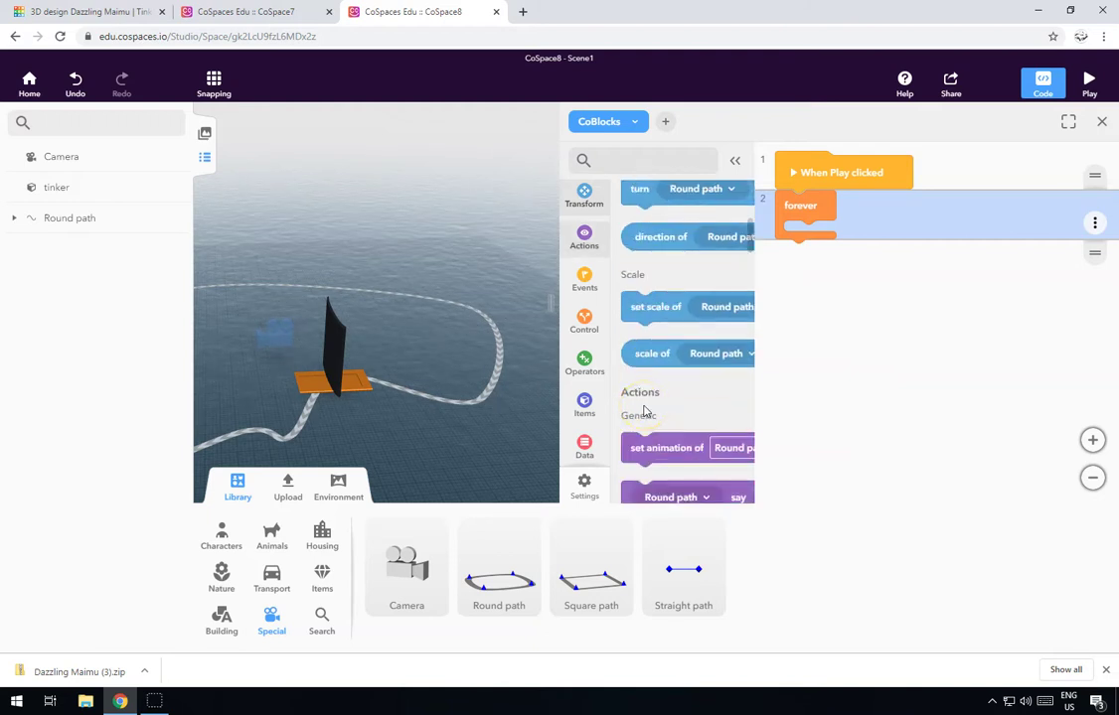
scroll(644, 411, "up", 5)
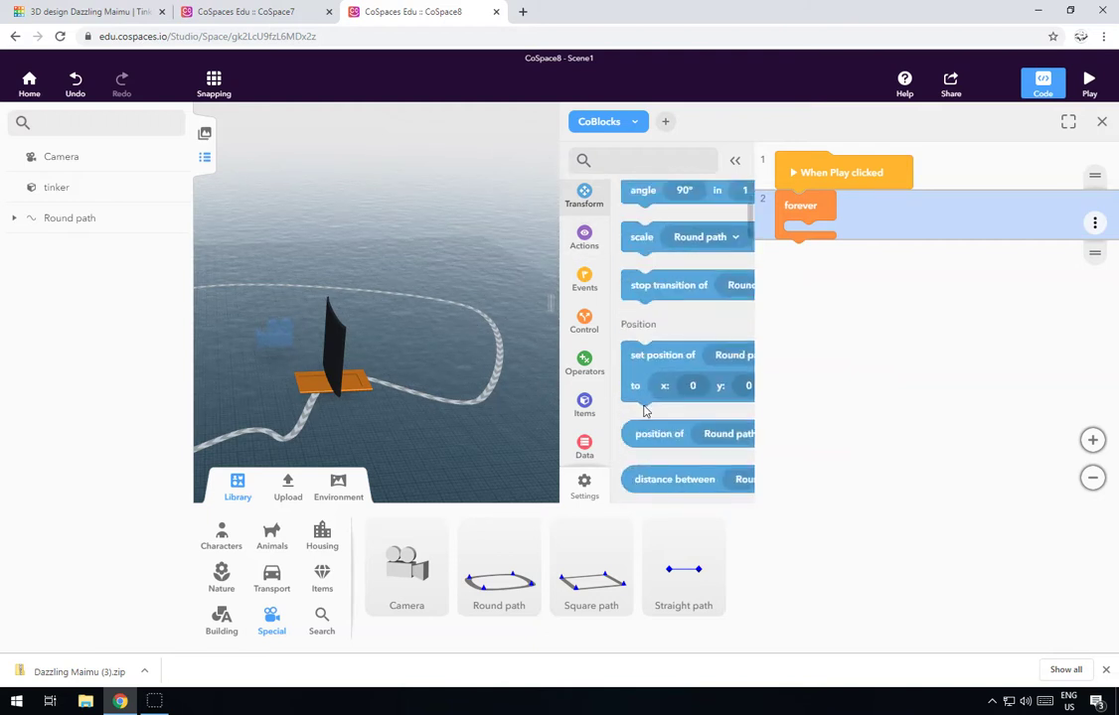
scroll(643, 410, "up", 5)
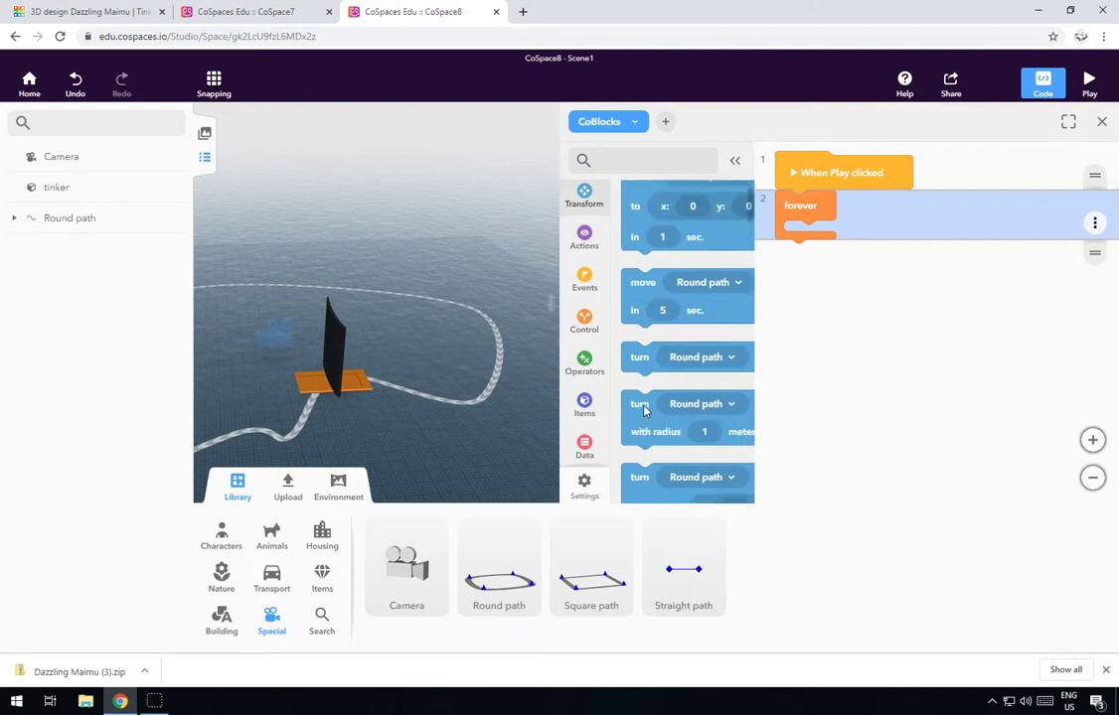
left_click(656, 266)
left_click_drag(643, 285, 800, 238)
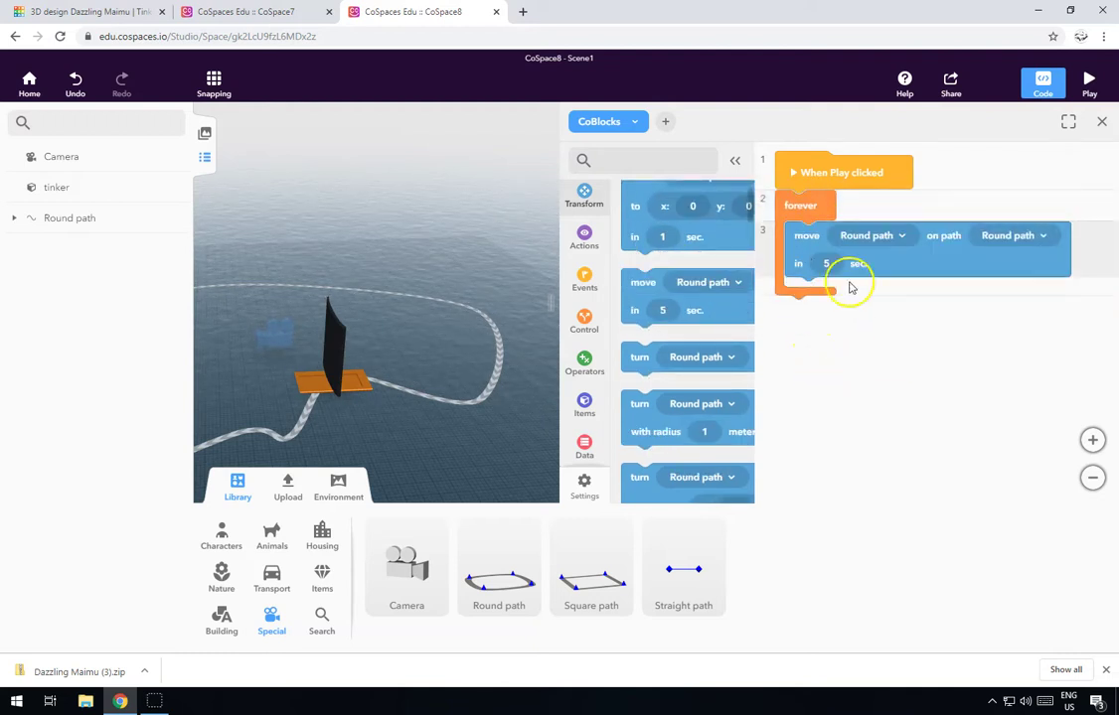
- Set the move block to move tinker on the Round path in 30 seconds
left_click(873, 236)
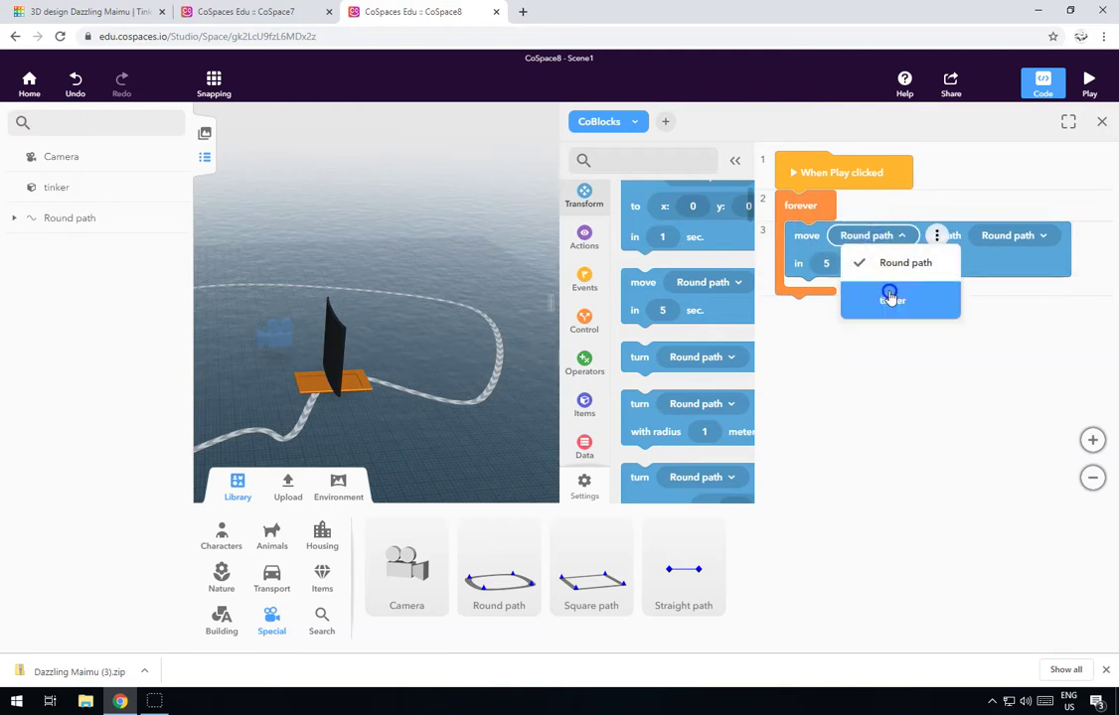
left_click(889, 294)
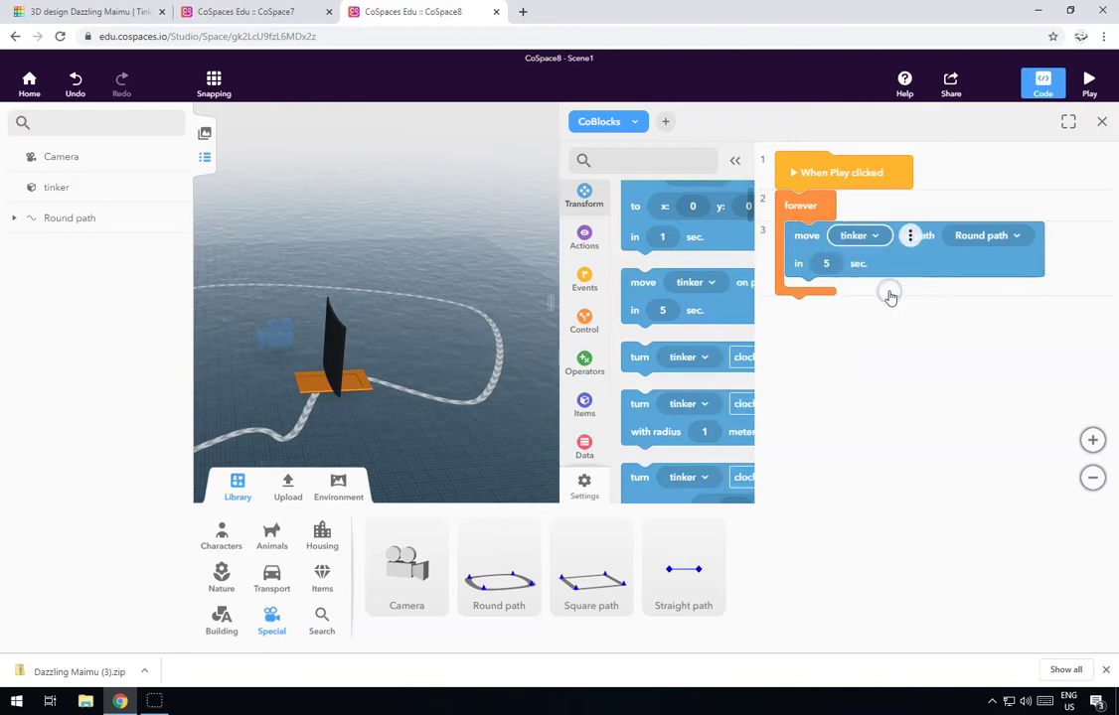
left_click(828, 263)
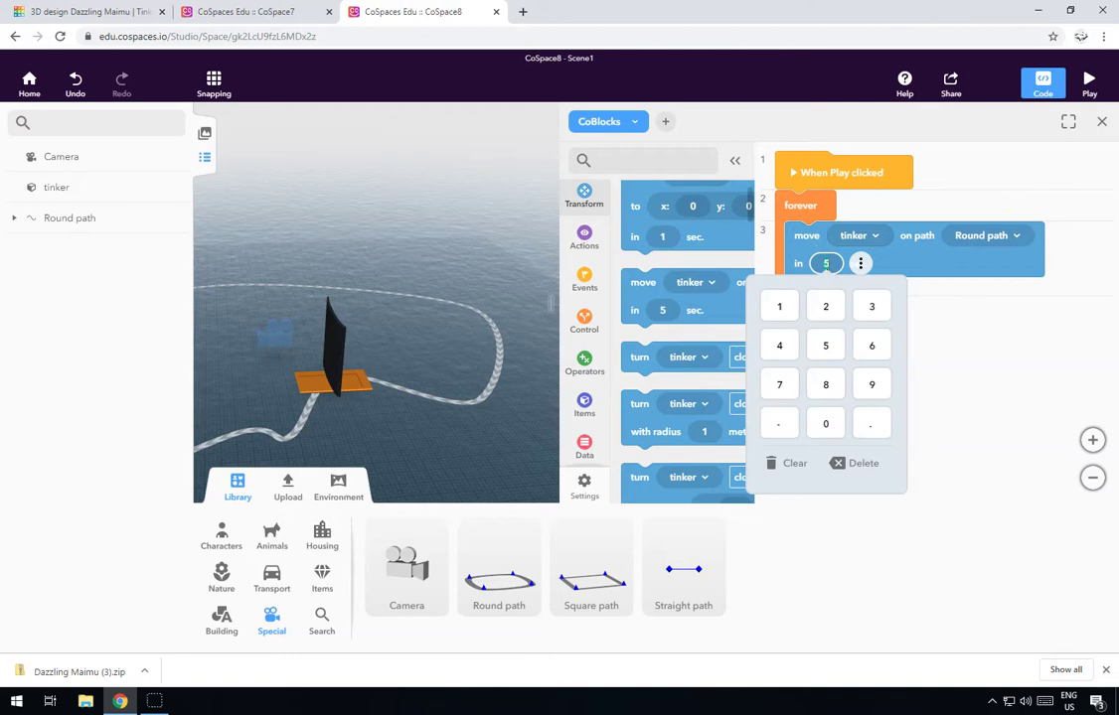
left_click(939, 368)
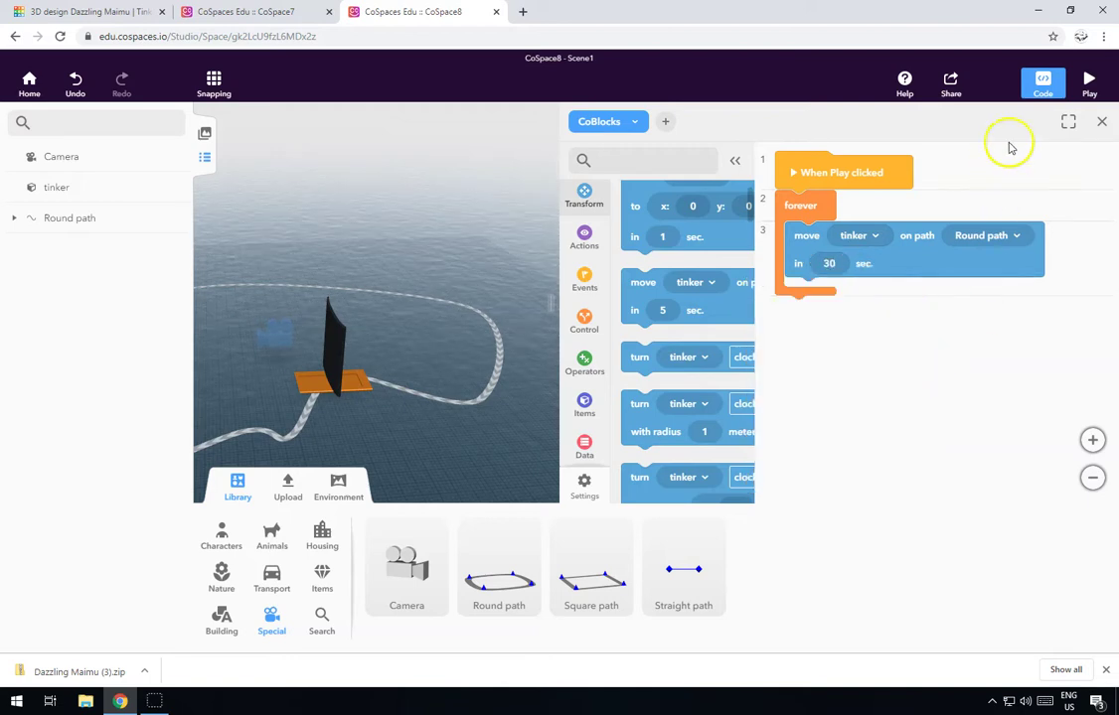
- Play the scene to check how the boat sits in the water along the path, and return to the editor
left_click(1078, 89)
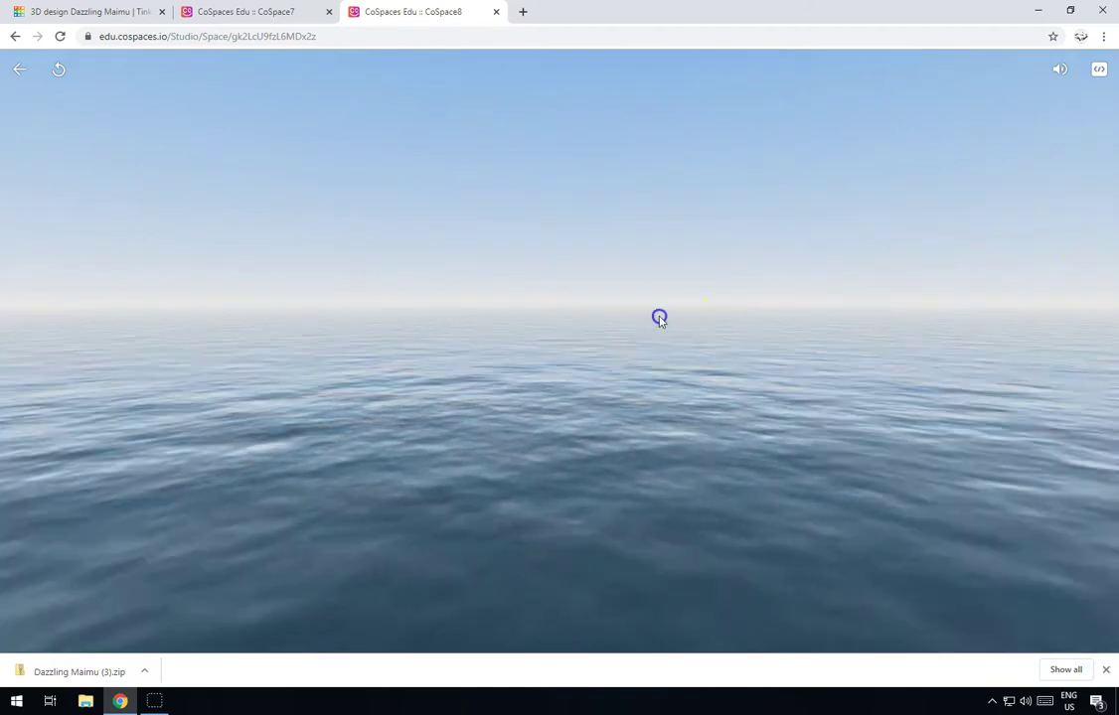
left_click_drag(658, 317, 1079, 327)
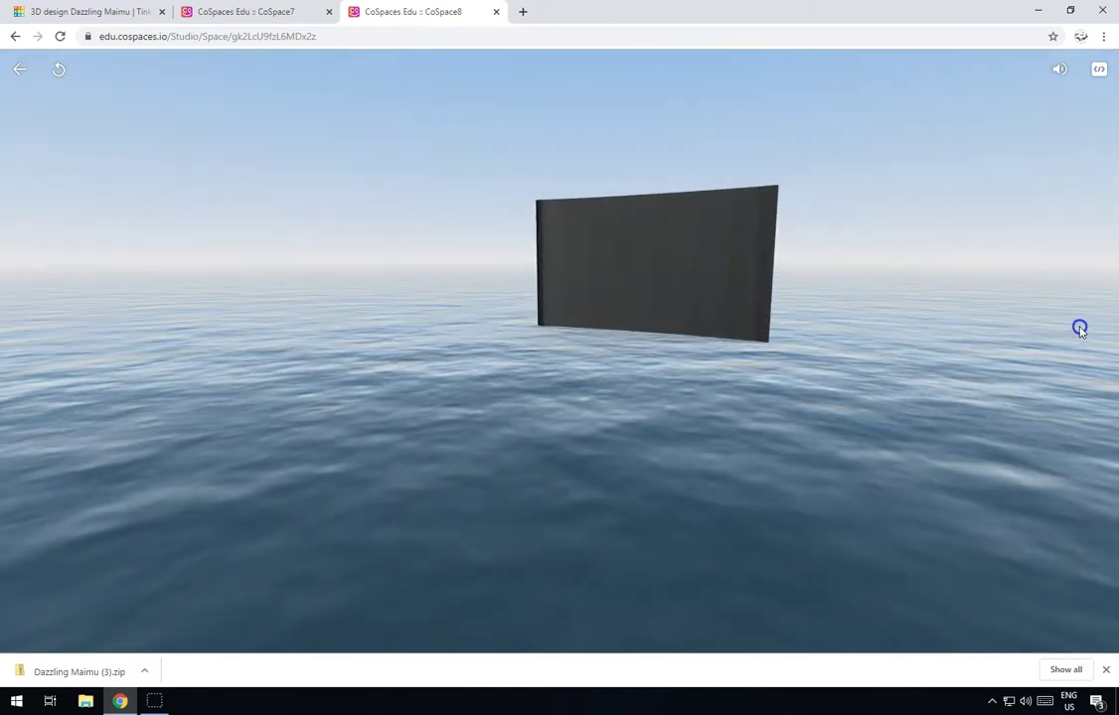
left_click_drag(904, 376, 20, 67)
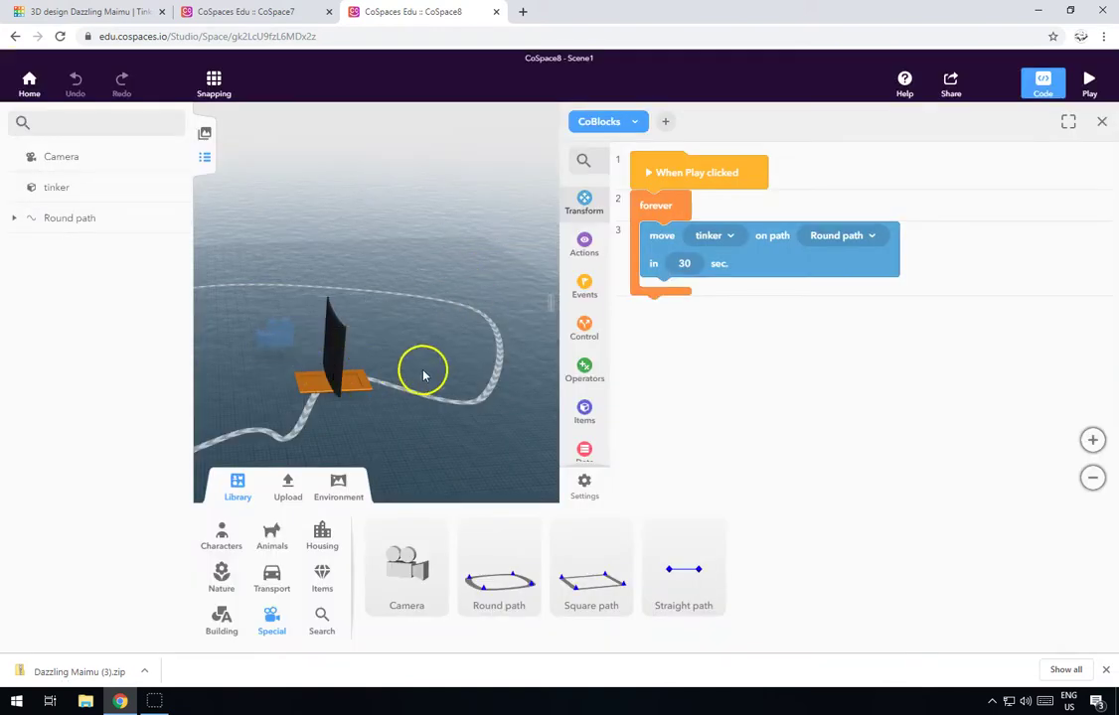
- Raise the round path slightly above the water and play the scene to check the boat's height
left_click_drag(404, 292, 250, 266)
left_click(274, 285)
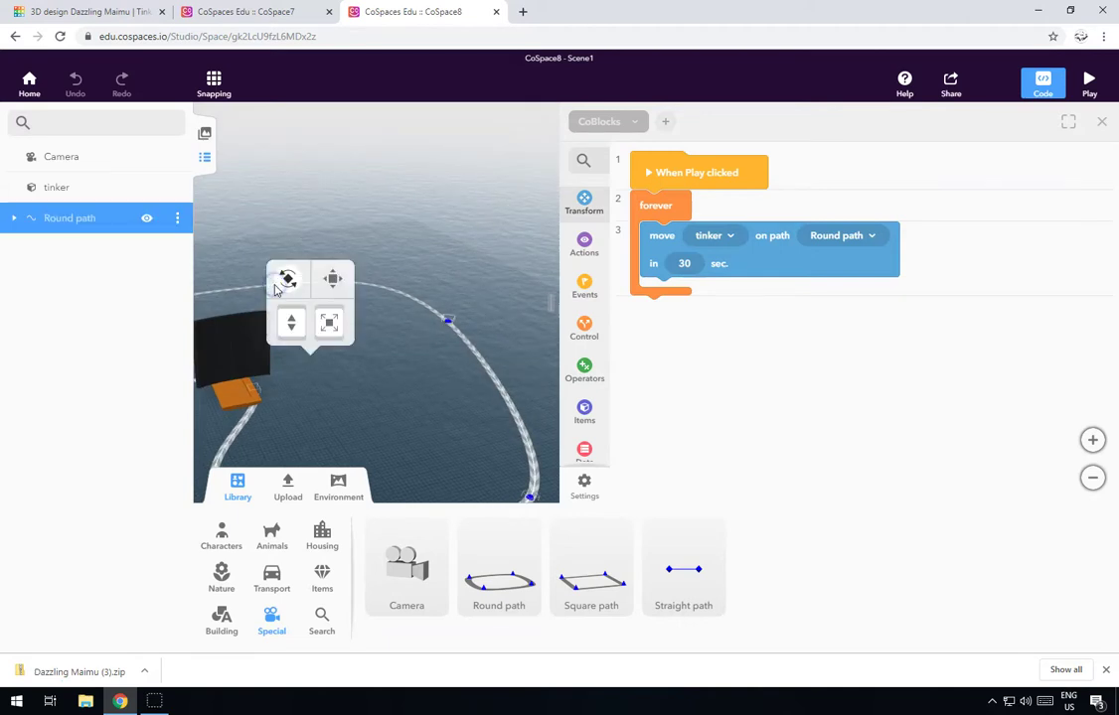
left_click_drag(292, 322, 291, 312)
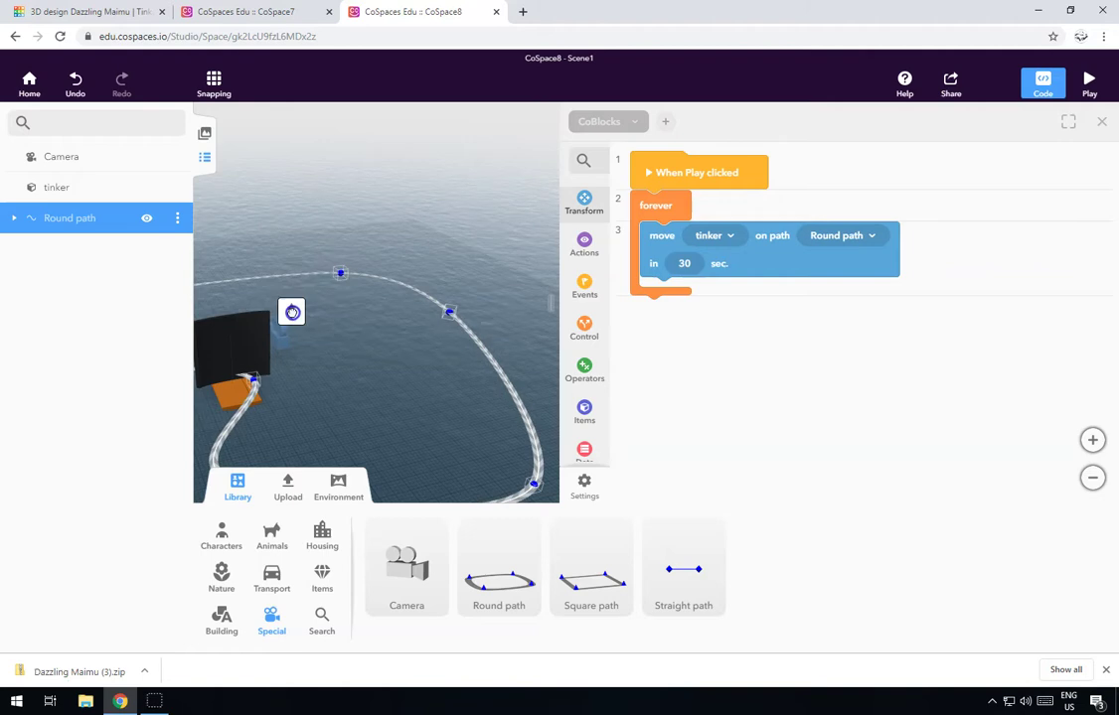
left_click(473, 349)
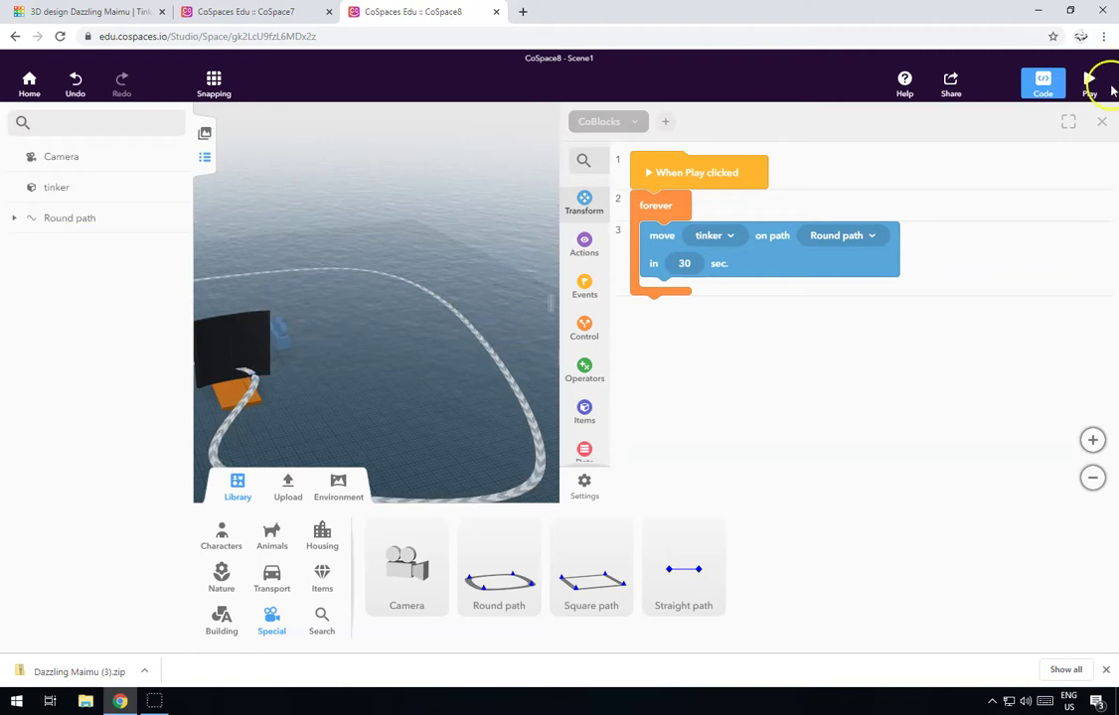
left_click(1086, 87)
left_click_drag(679, 335, 365, 358)
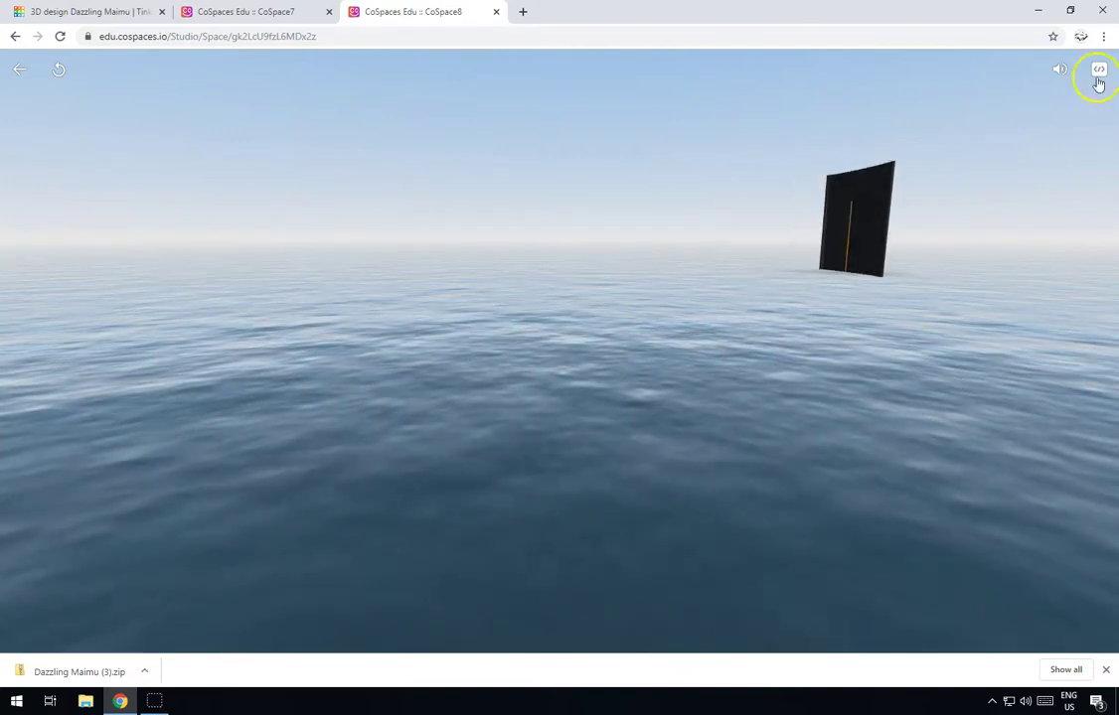
left_click(20, 67)
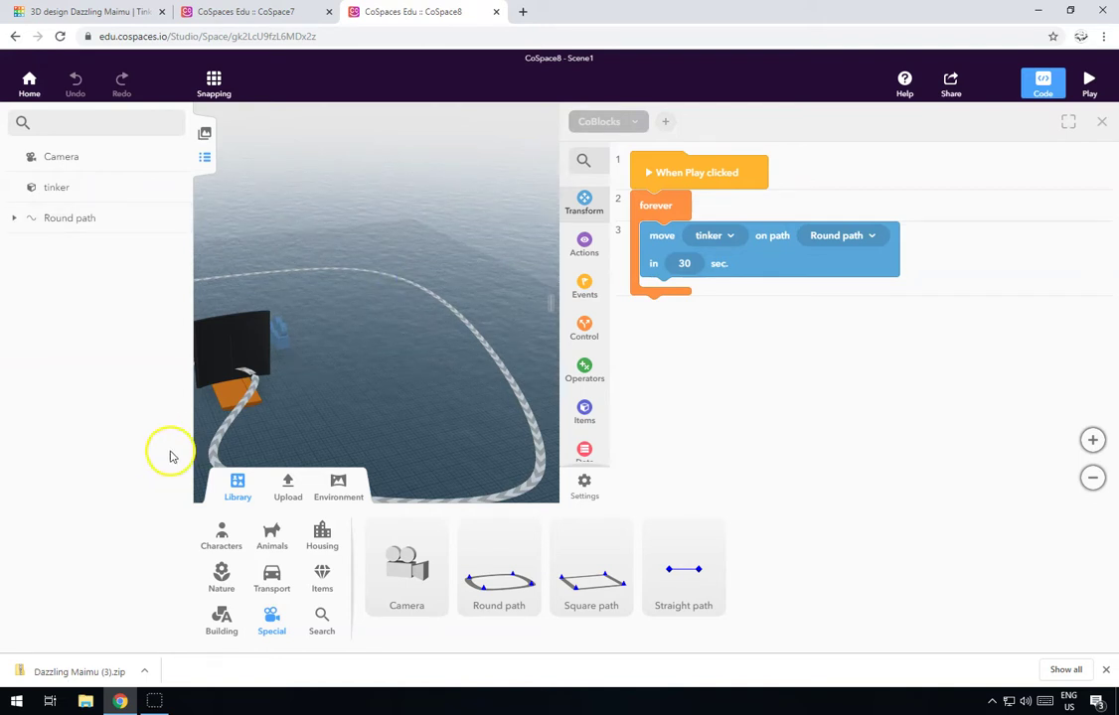
- Raise the round path a little further and preview the boat's height above the water again
left_click(214, 446)
mouse_move(290, 305)
left_mouse_down()
mouse_move(292, 292)
mouse_move(293, 301)
left_mouse_up()
left_click(1100, 93)
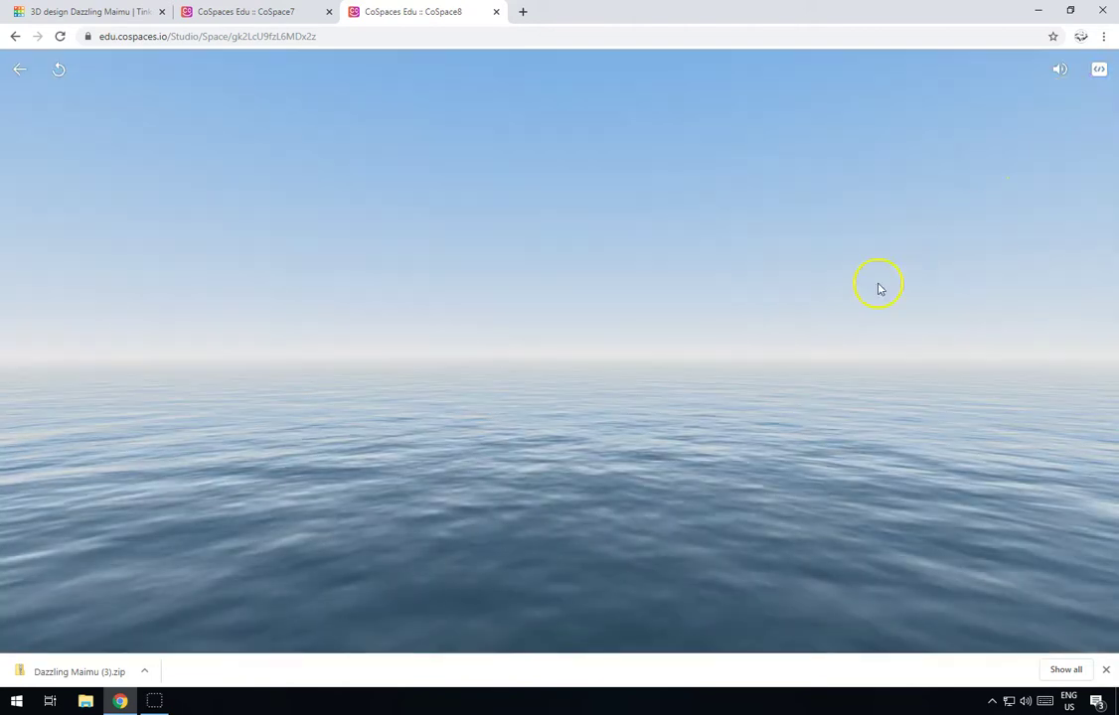
left_click_drag(879, 287, 675, 260)
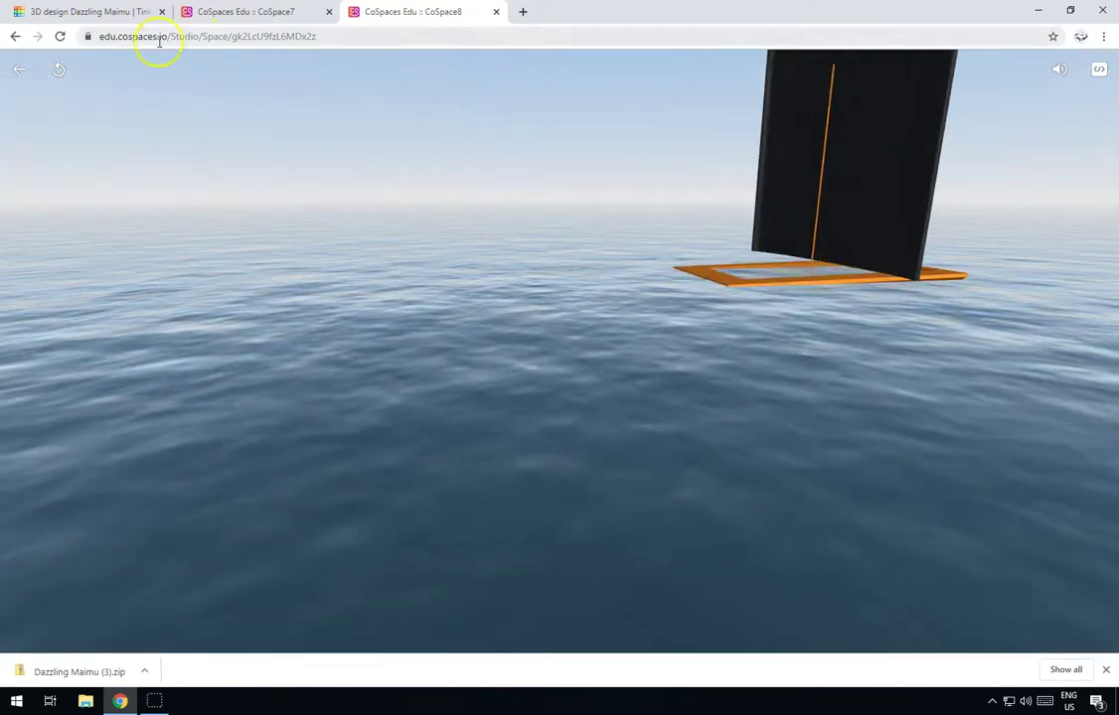
left_click(20, 71)
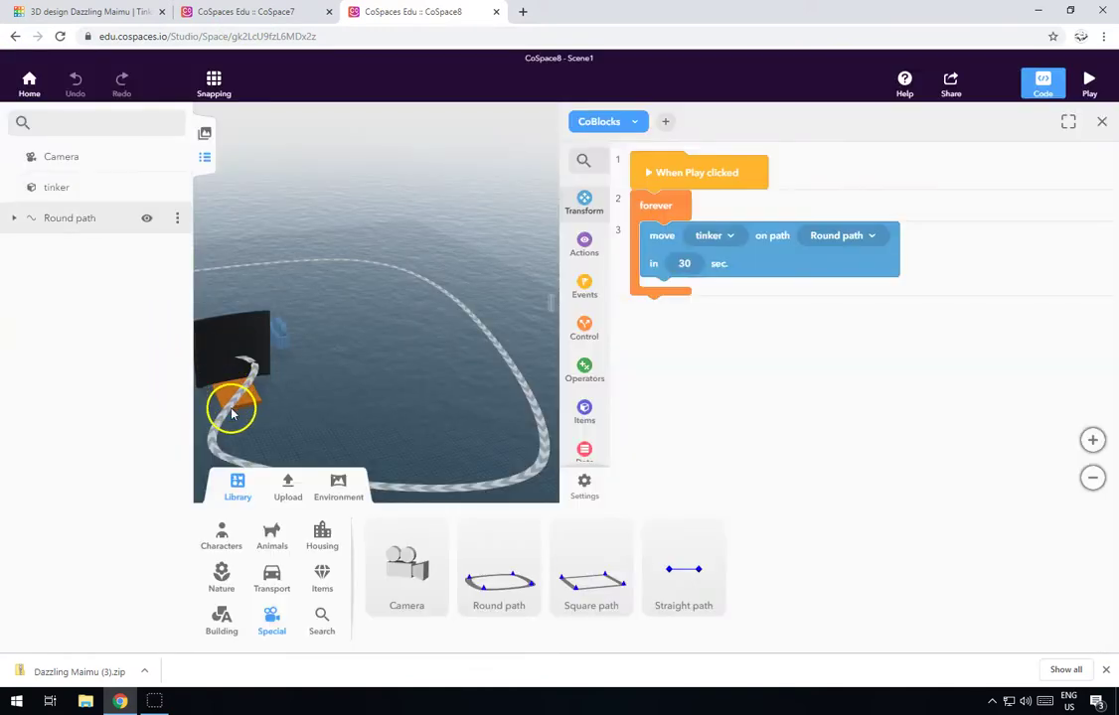
- Lift the round path slightly once more and play the scene to check that the boat's hull clears the water
left_click(233, 414)
left_click(210, 457)
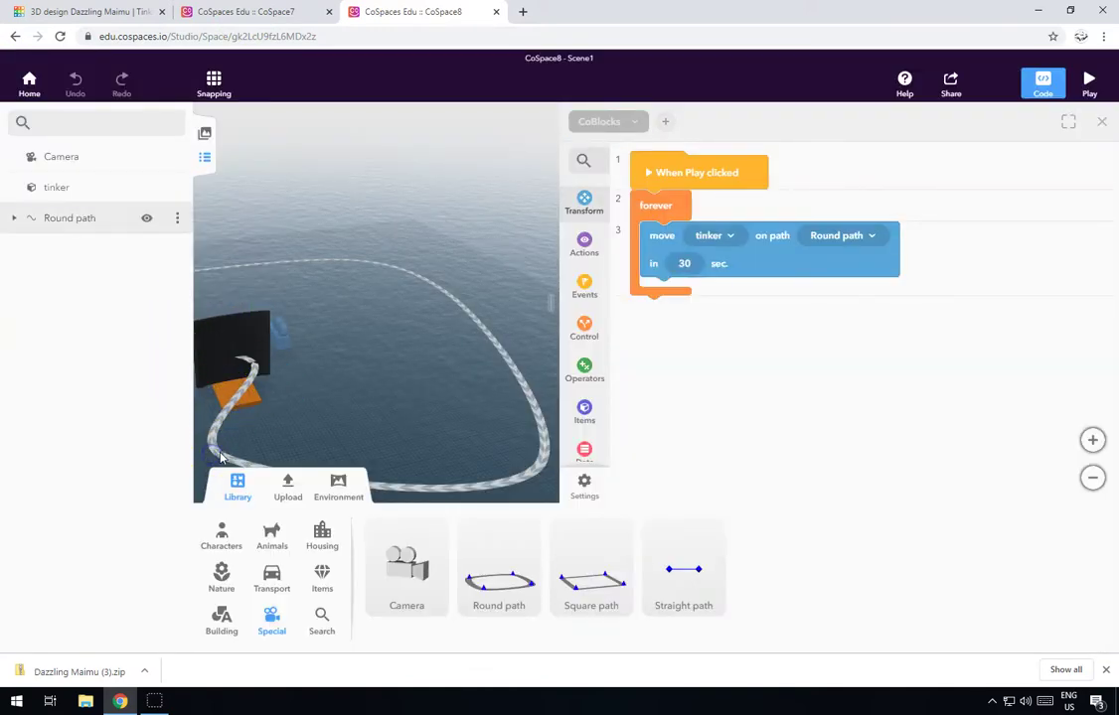
left_click(294, 295)
left_click_drag(294, 295, 293, 283)
left_click(903, 195)
left_click(1086, 87)
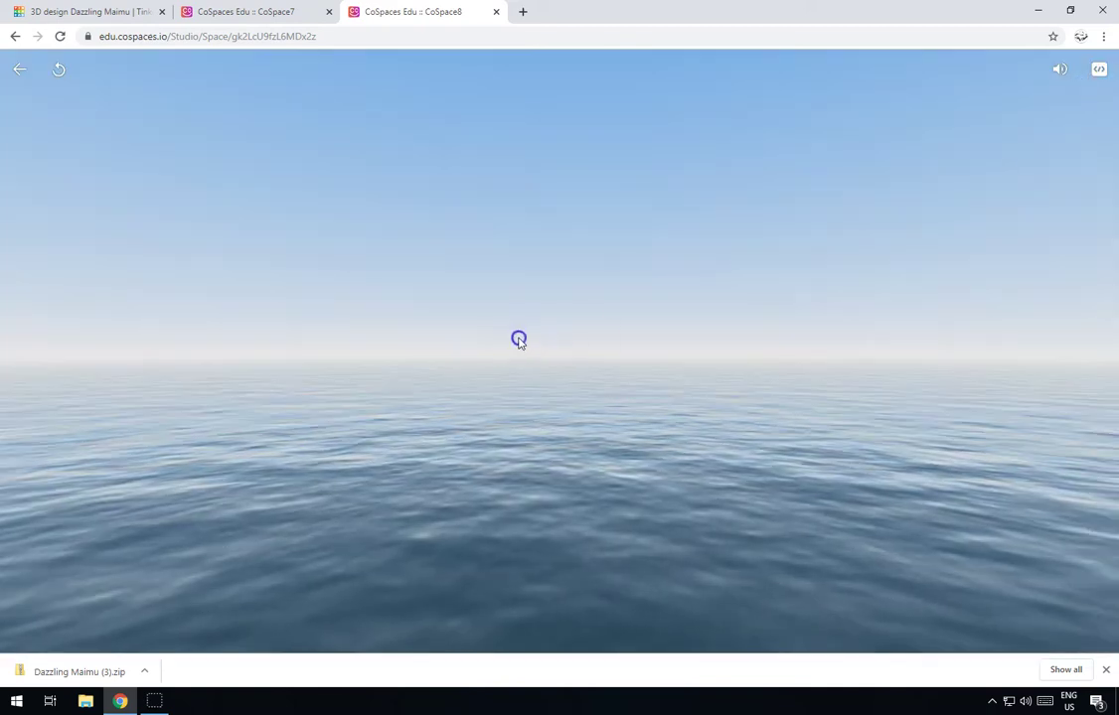
left_click_drag(1013, 332, 989, 320)
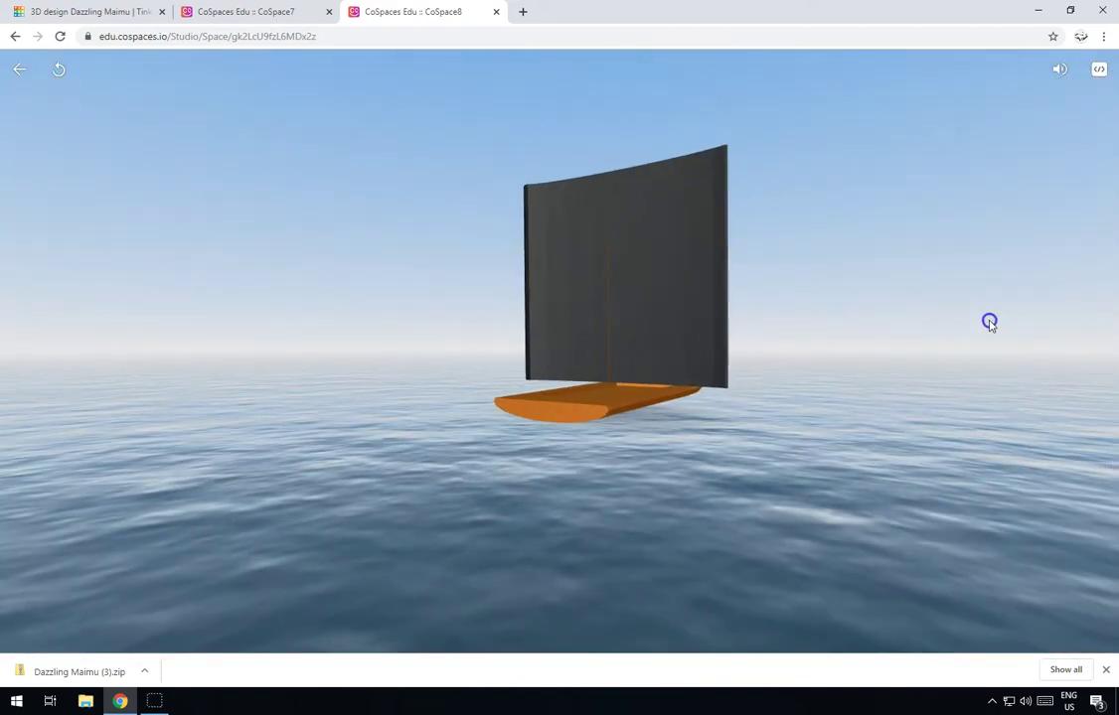